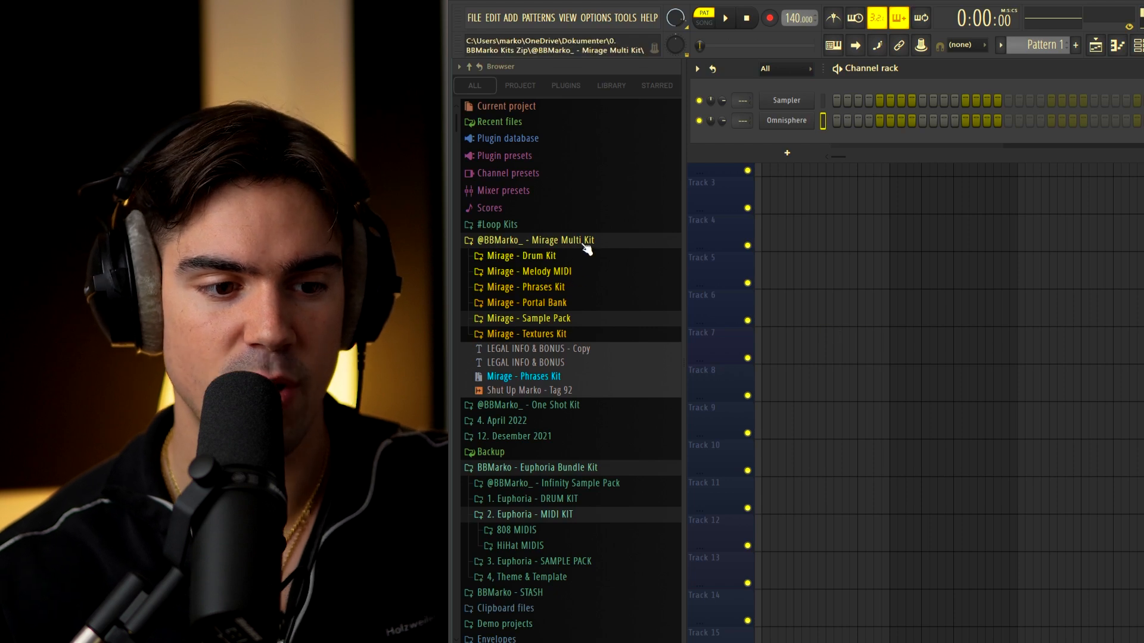
# Open the Mirage - Melody MIDI folder of the Mirage Multi Kit and look through its MIDI files.
pyautogui.click(583, 241)
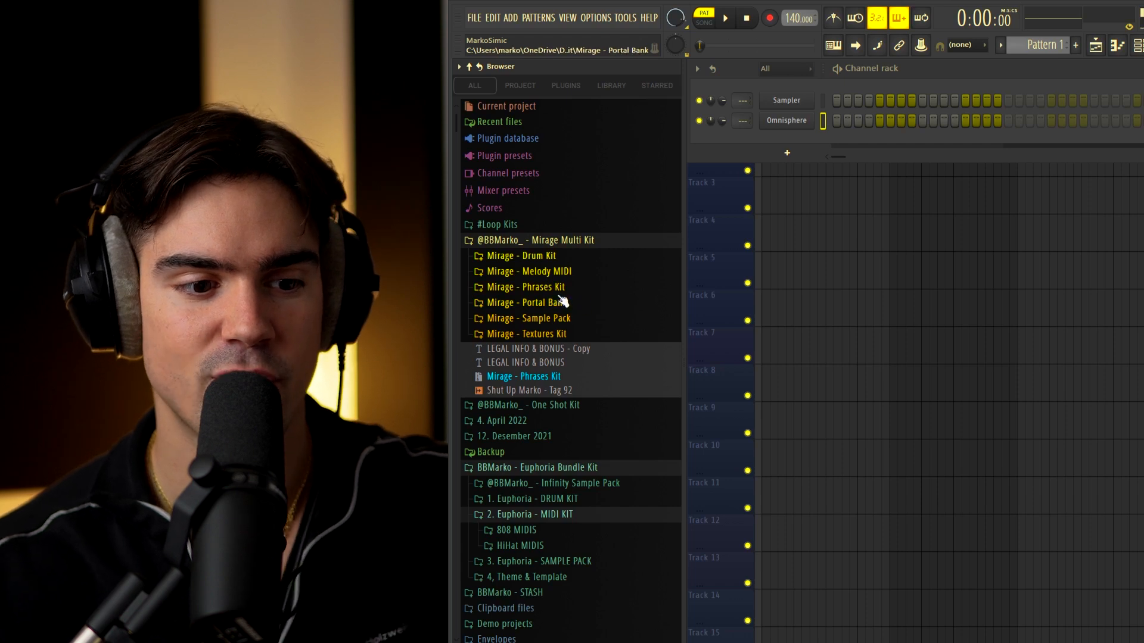
pyautogui.click(566, 275)
pyautogui.scroll(-4, 562, 306)
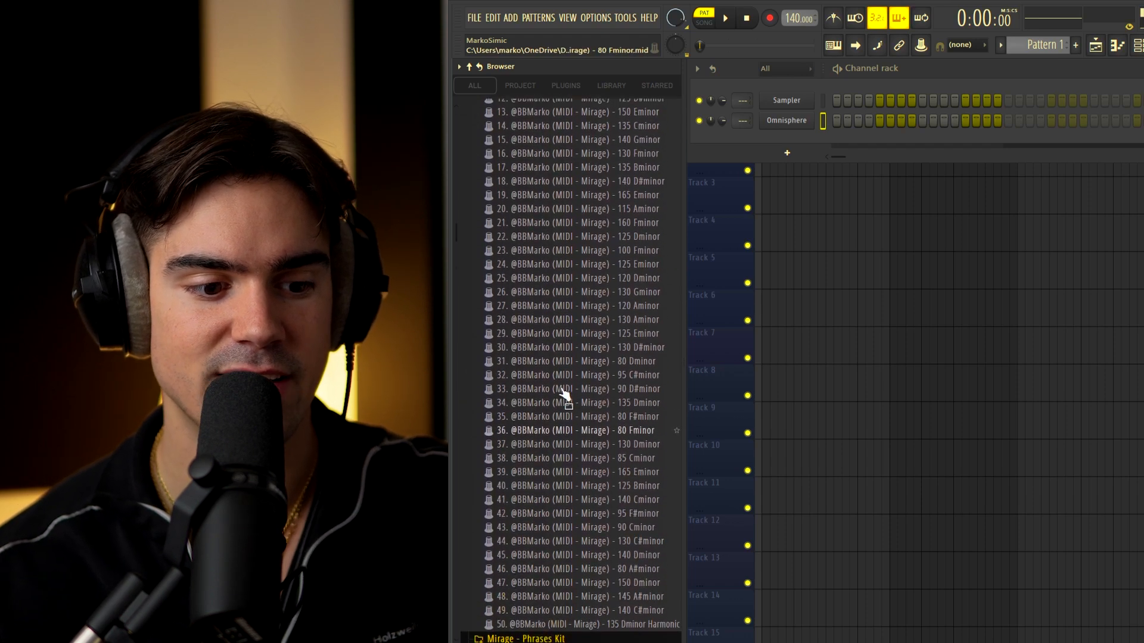
pyautogui.scroll(5, 564, 397)
pyautogui.scroll(-3, 563, 398)
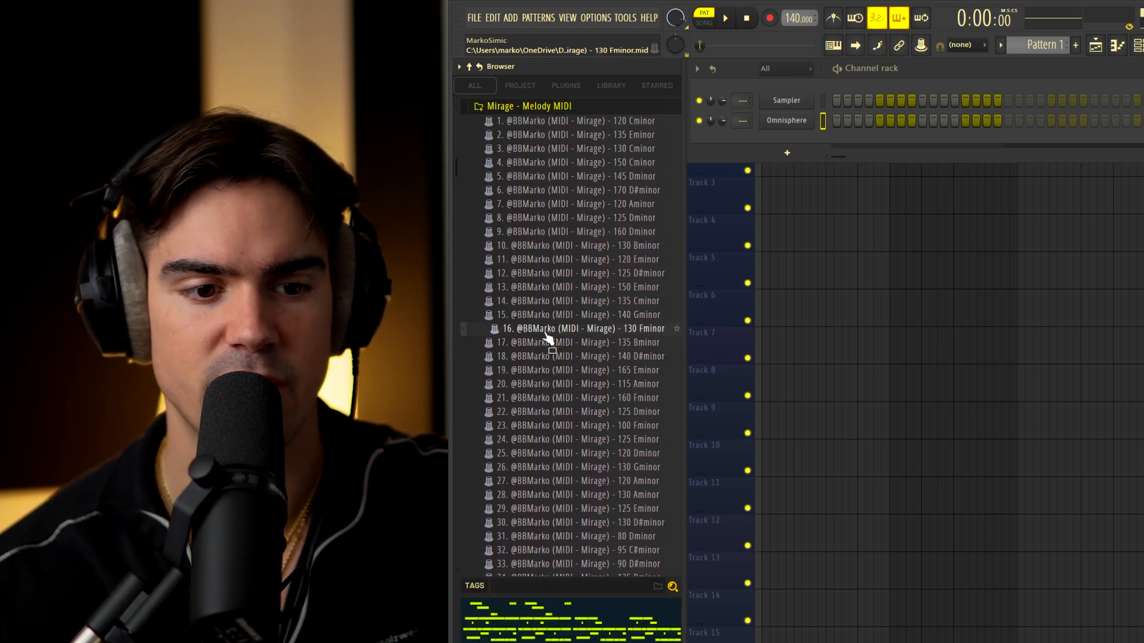
# Load the melody MIDI file 16 (130 Fminor) into the Omnisphere channel and look over its notes.
pyautogui.moveTo(779, 131); pyautogui.dragTo(782, 123)
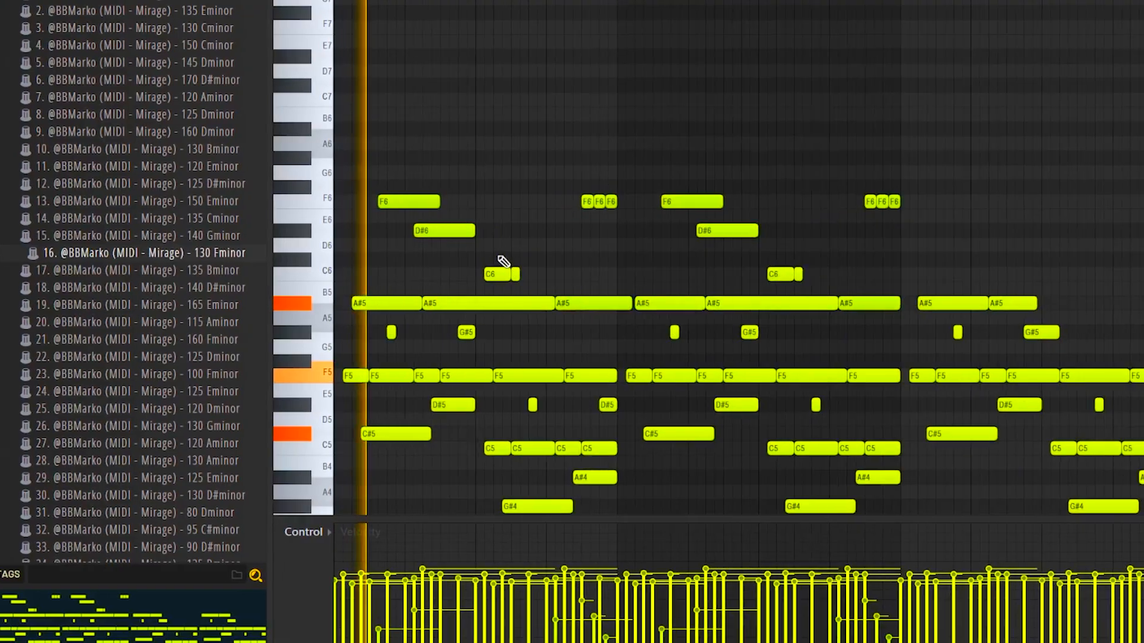
pyautogui.scroll(-1, 487, 256)
pyautogui.scroll(1, 477, 245)
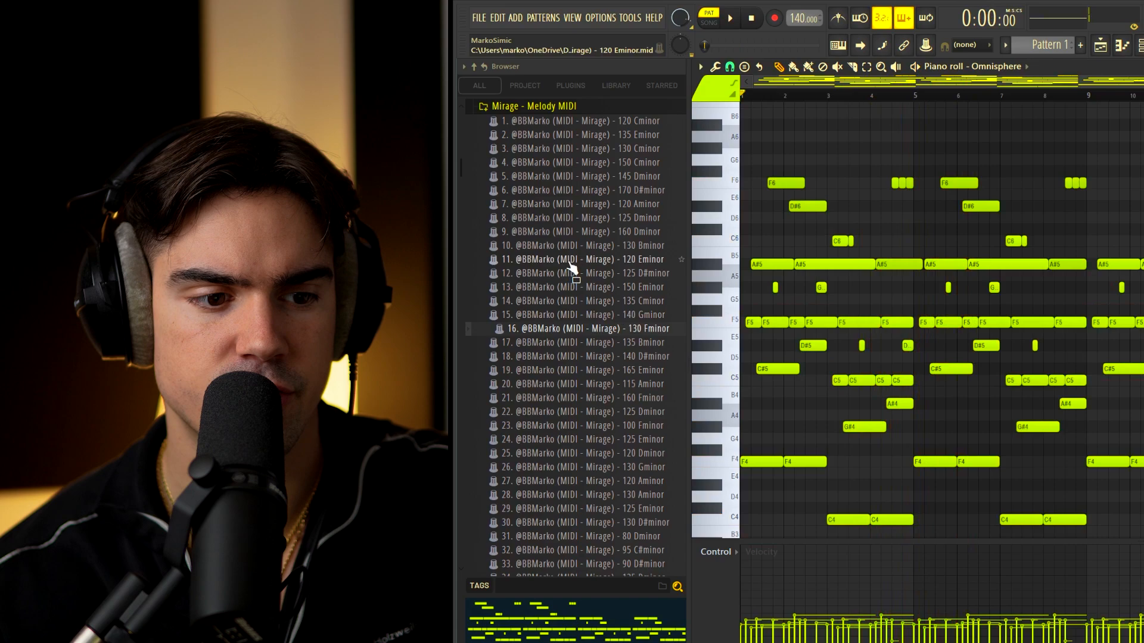
# Replace the melody in the Omnisphere piano roll with MIDI file 11 (120 Eminor) and deselect its notes.
pyautogui.moveTo(570, 266); pyautogui.dragTo(813, 256)
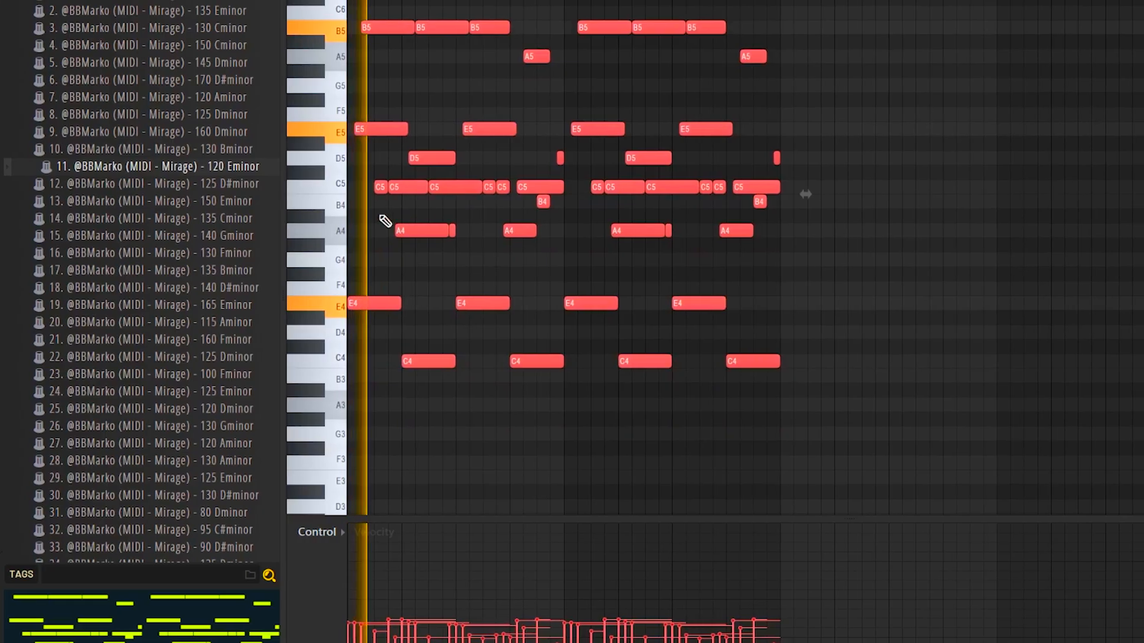
pyautogui.scroll(1, 457, 113)
pyautogui.hotkey('ctrl', 'd')
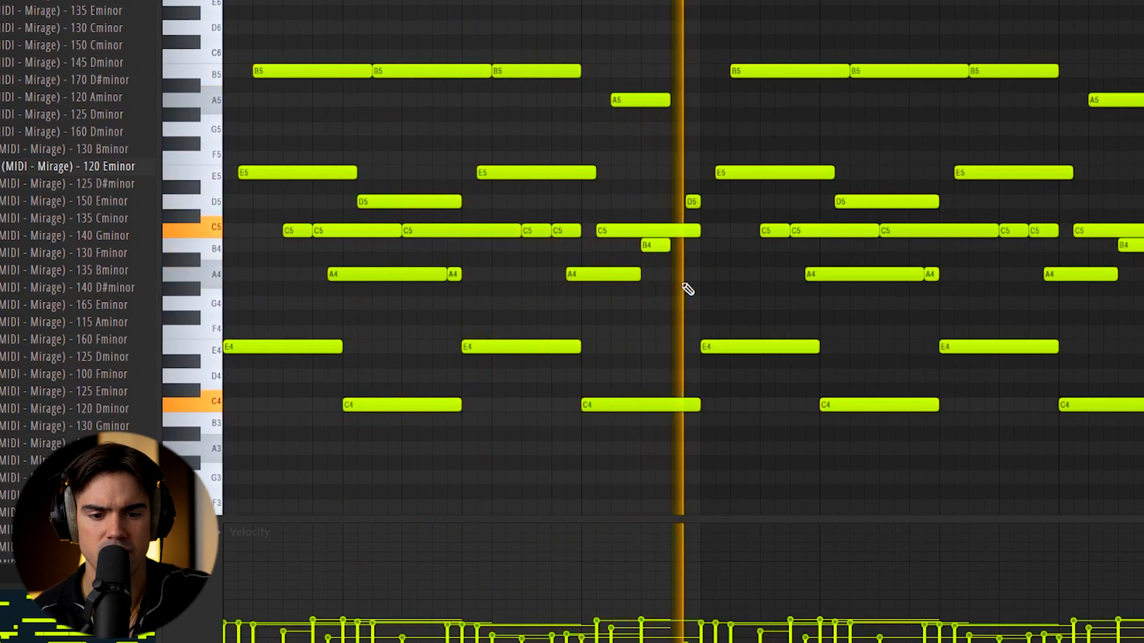
pyautogui.scroll(-1, 679, 287)
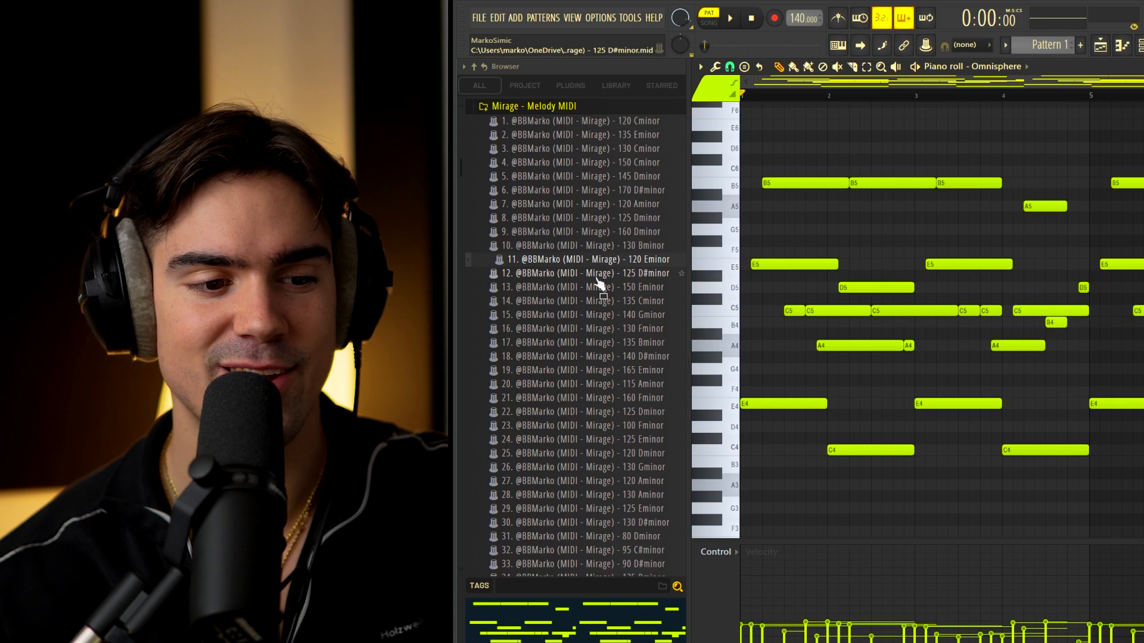
pyautogui.scroll(2, 593, 296)
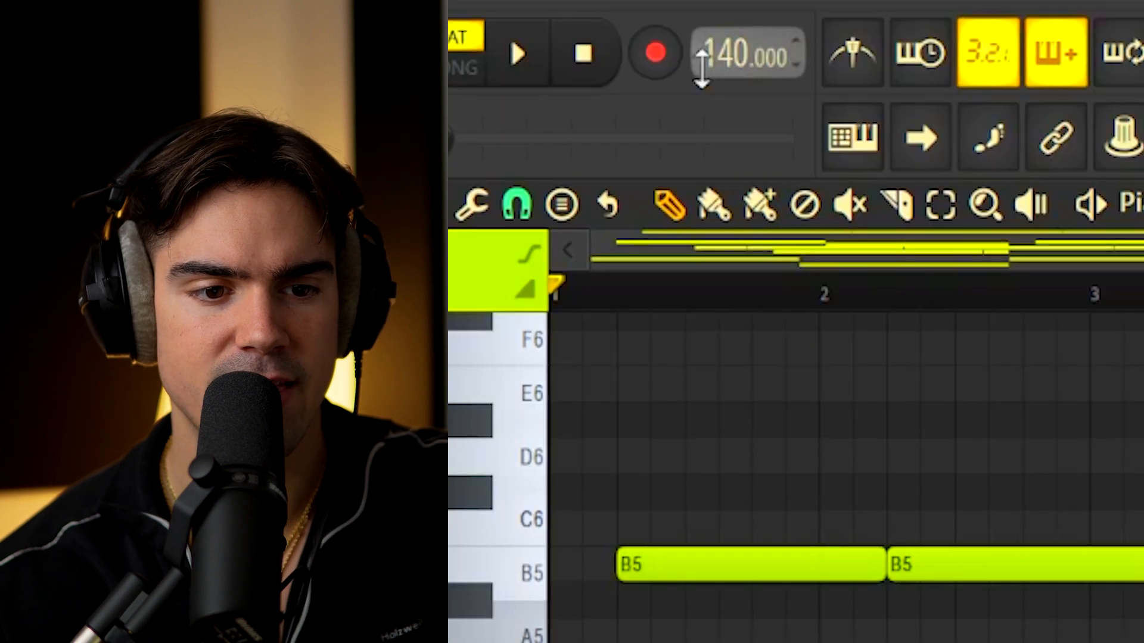
# Set the project tempo to 135 BPM and the piano roll's scale highlighting root note to A.
pyautogui.moveTo(725, 54); pyautogui.dragTo(726, 63)
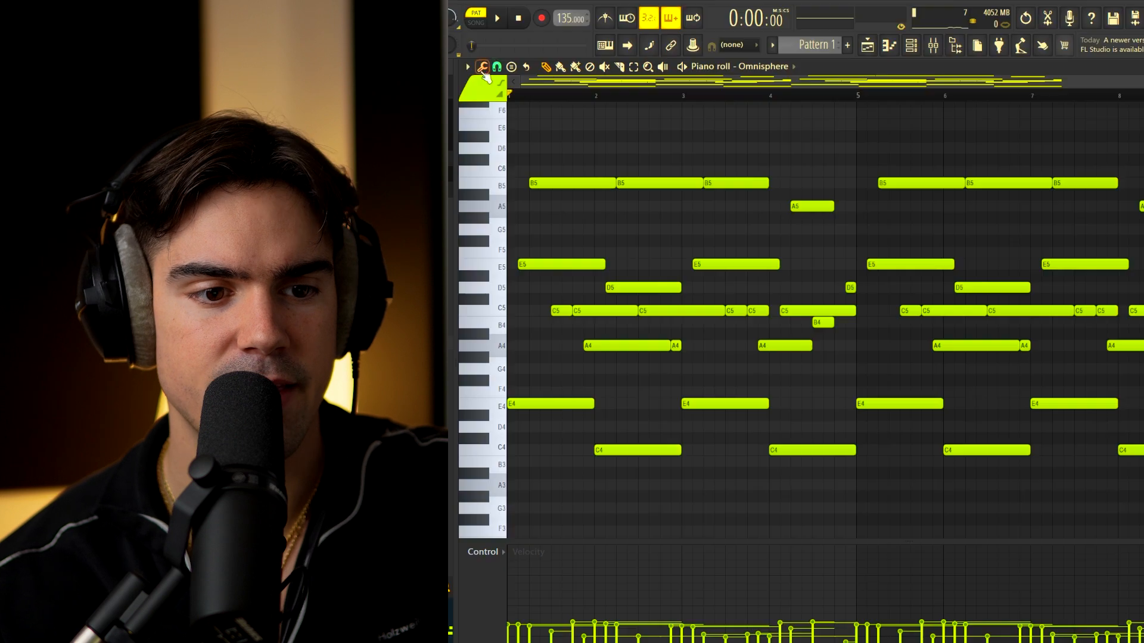
pyautogui.click(467, 67)
pyautogui.moveTo(494, 128)
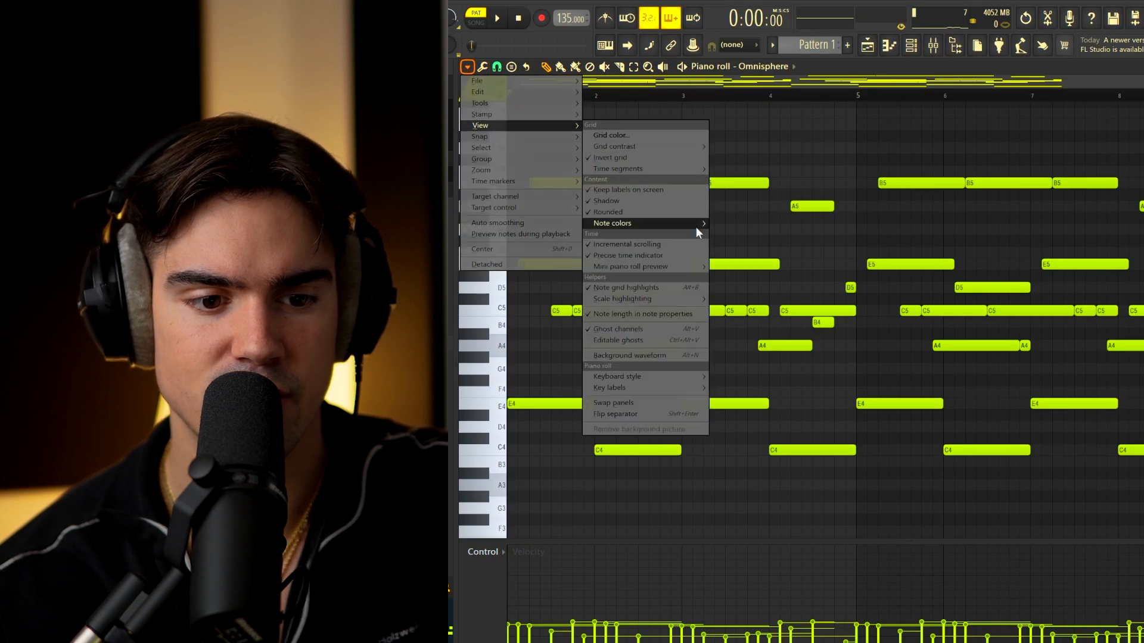
pyautogui.moveTo(653, 303)
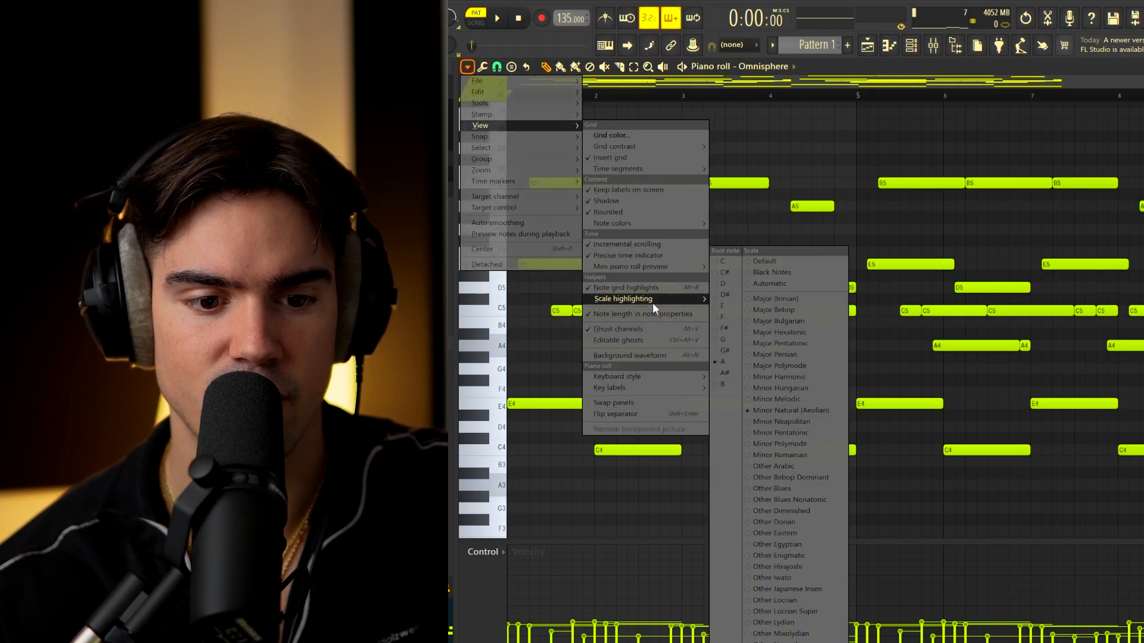
pyautogui.click(731, 364)
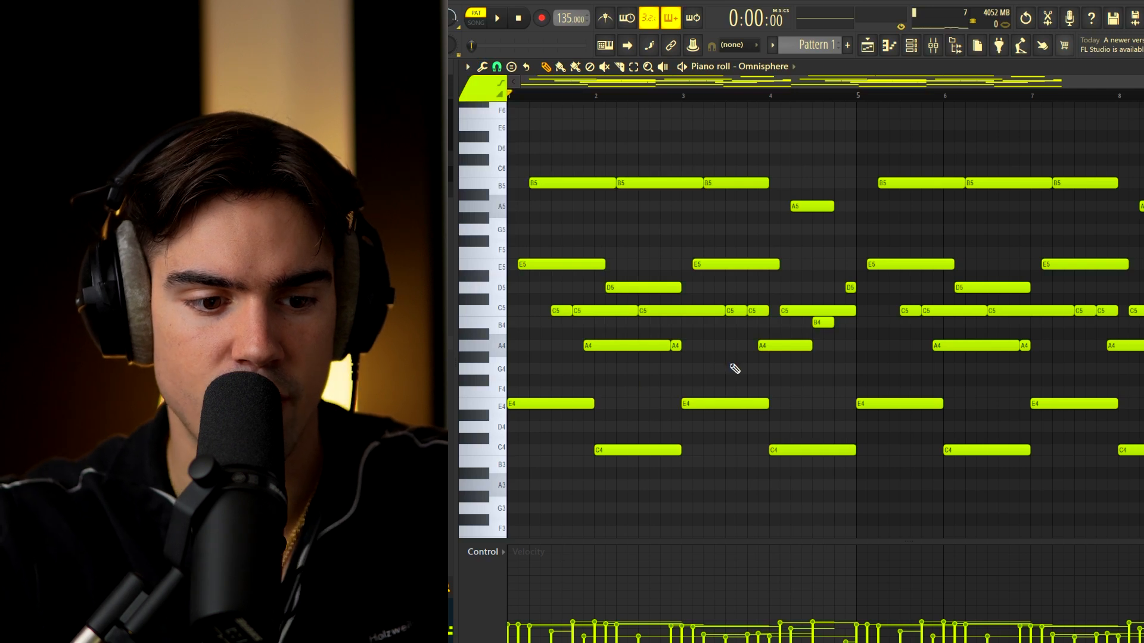
# Transpose the whole Omnisphere melody up five semitones, from a first note of E4 to A4, and play it back.
pyautogui.hotkey('shift', 'Down')
pyautogui.hotkey('shift', 'Down')
pyautogui.hotkey('shift', 'Down')
pyautogui.hotkey('shift', 'Down')
pyautogui.hotkey('shift', 'Down')
pyautogui.hotkey('shift', 'Down')
pyautogui.hotkey('shift', 'Down')
pyautogui.hotkey('ctrl', 'Up')
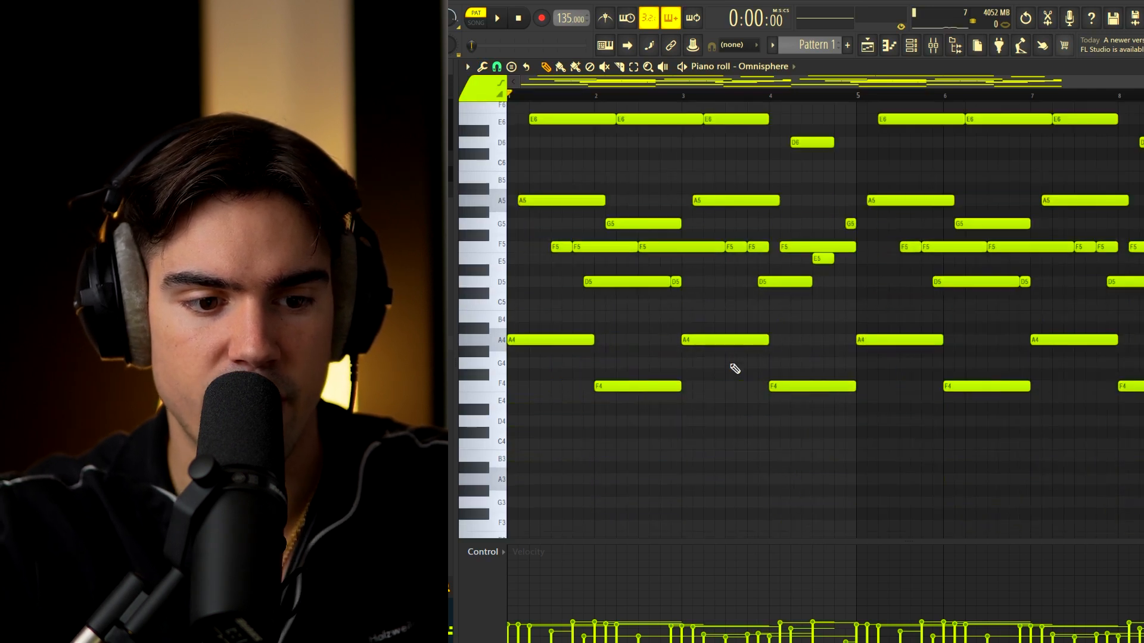
pyautogui.scroll(5, 679, 366)
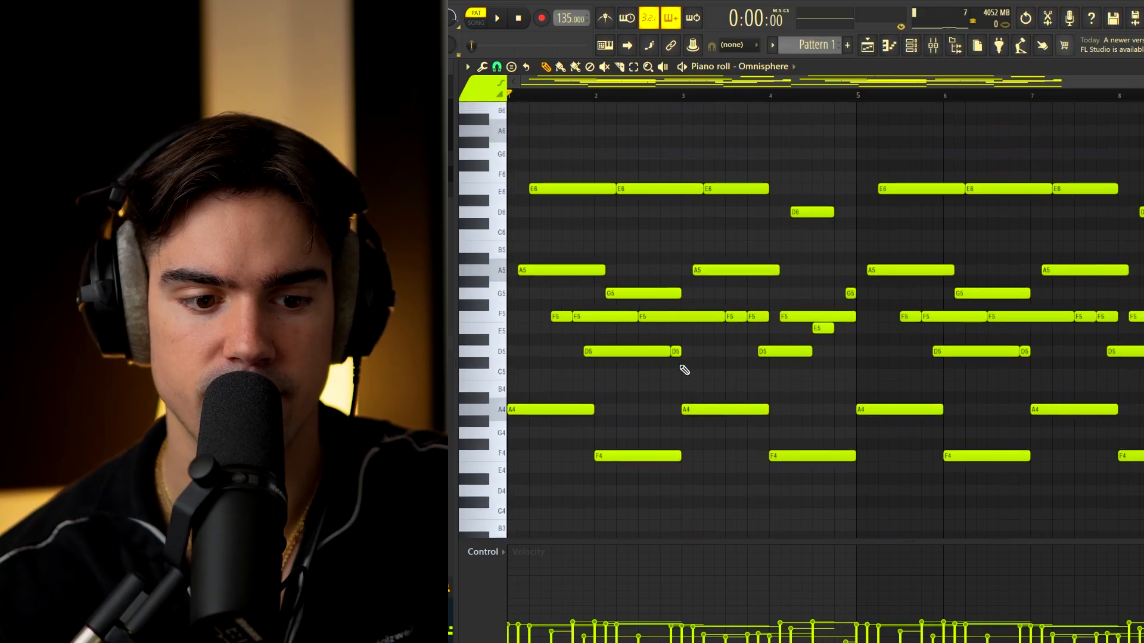
pyautogui.press('space')
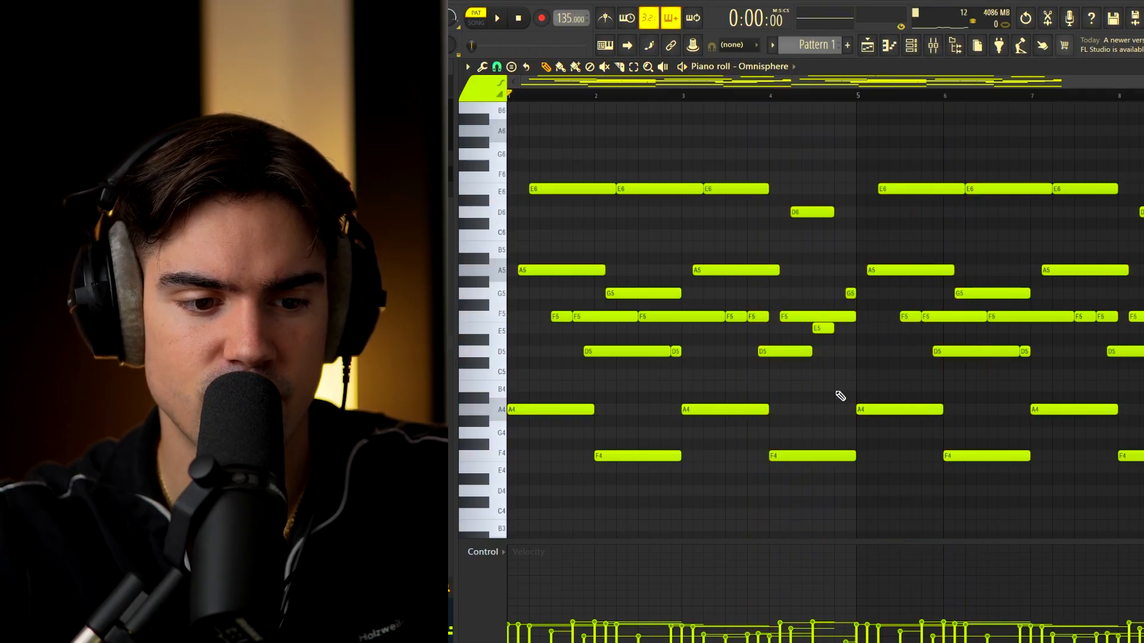
# Transpose all melody notes up another five semitones so the first note sits on D5.
pyautogui.hotkey('shift', 'Up')
pyautogui.hotkey('shift', 'Up')
pyautogui.hotkey('shift', 'Up')
pyautogui.hotkey('shift', 'Up')
pyautogui.hotkey('shift', 'Up')
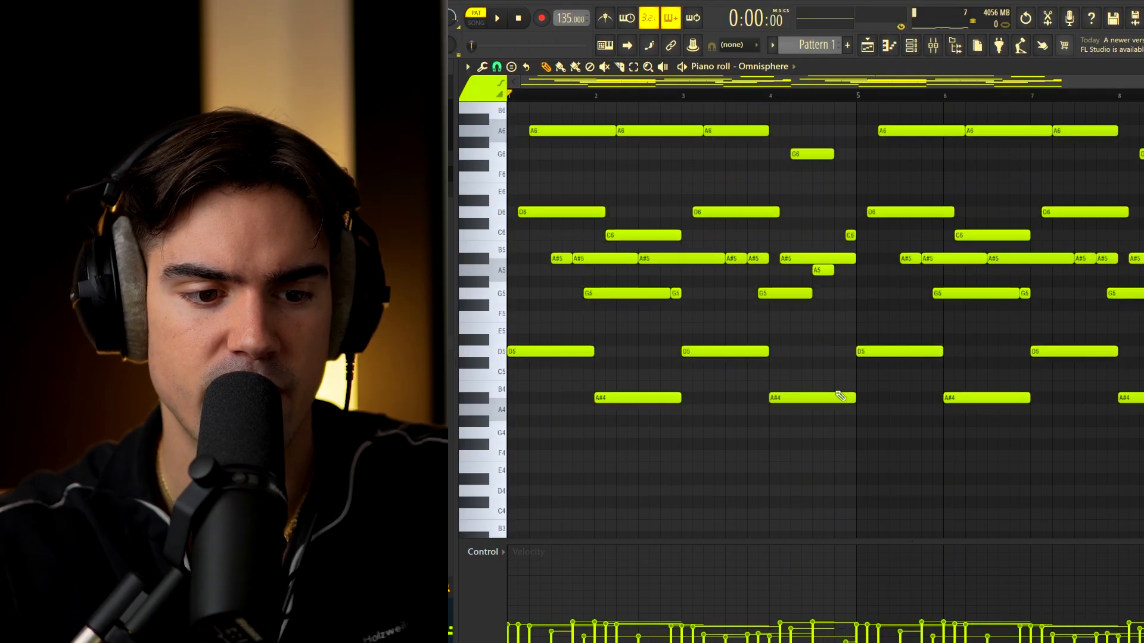
pyautogui.scroll(1, 747, 208)
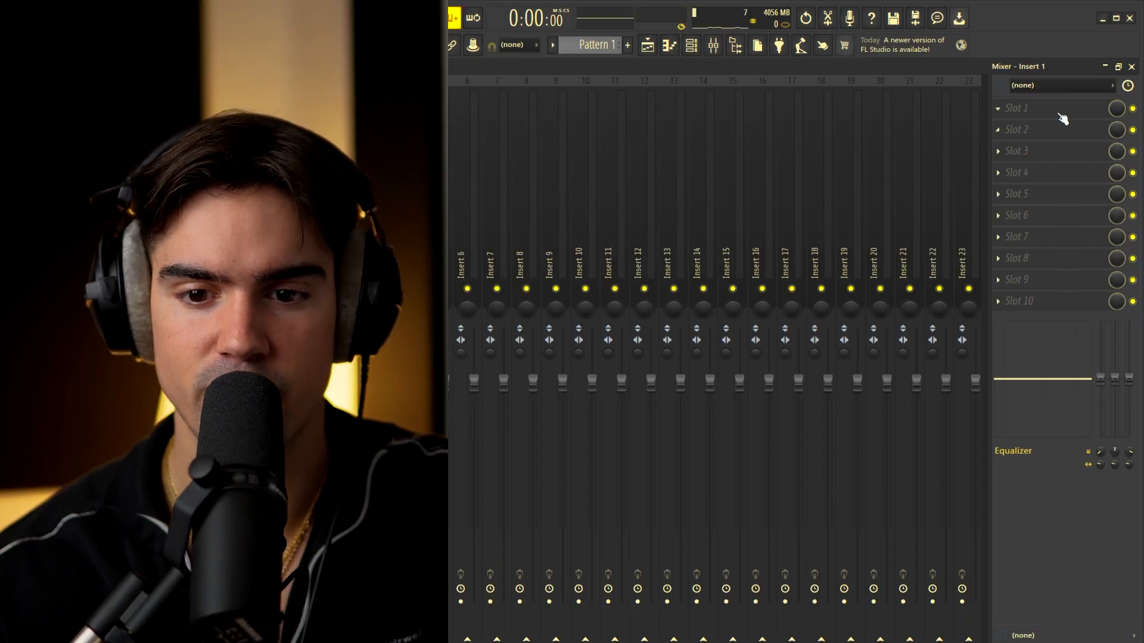
# On mixer Insert 1, set up Raum reverb at about 15.5% mix and RC-20 Retro Color with preset Vinyl 3 and its Noise module off.
pyautogui.click(1062, 118)
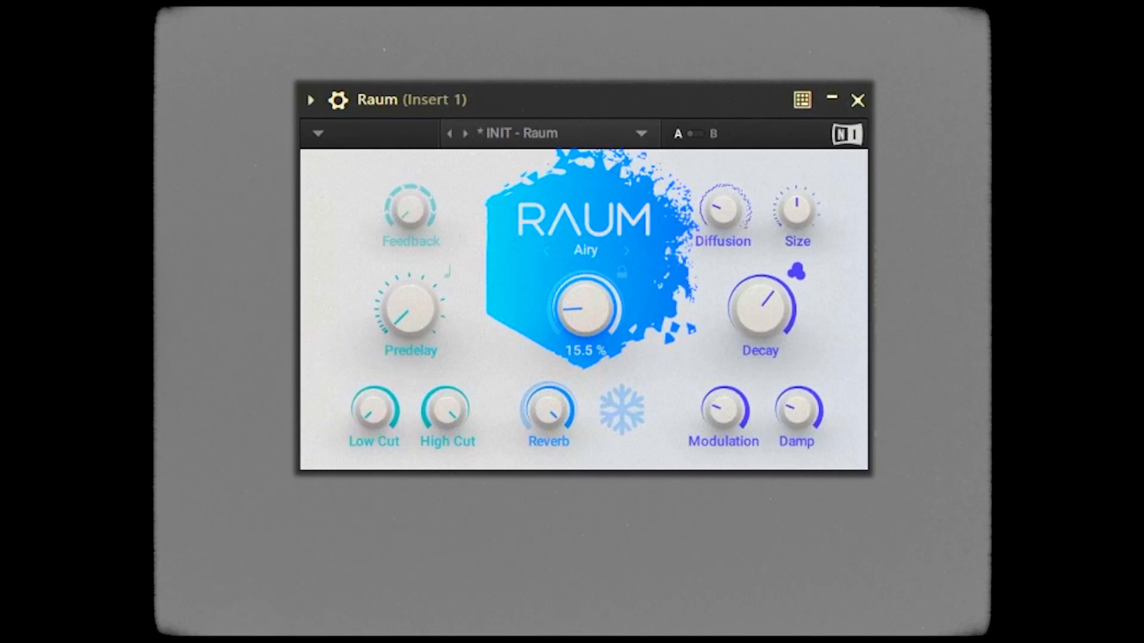
pyautogui.moveTo(585, 309); pyautogui.dragTo(585, 311)
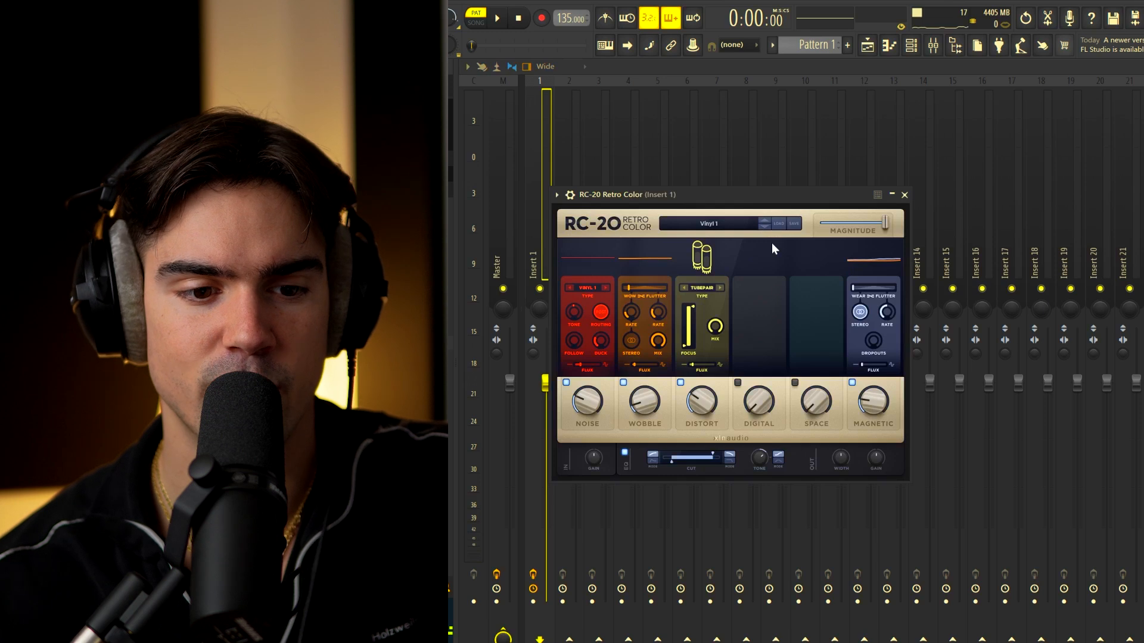
pyautogui.click(765, 227)
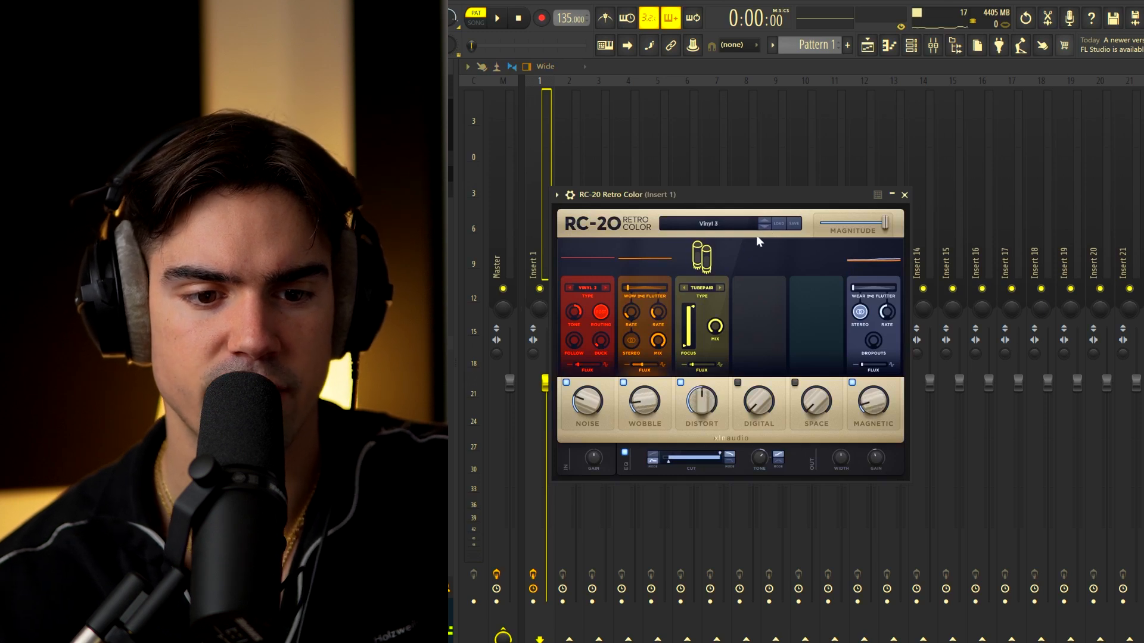
pyautogui.click(567, 383)
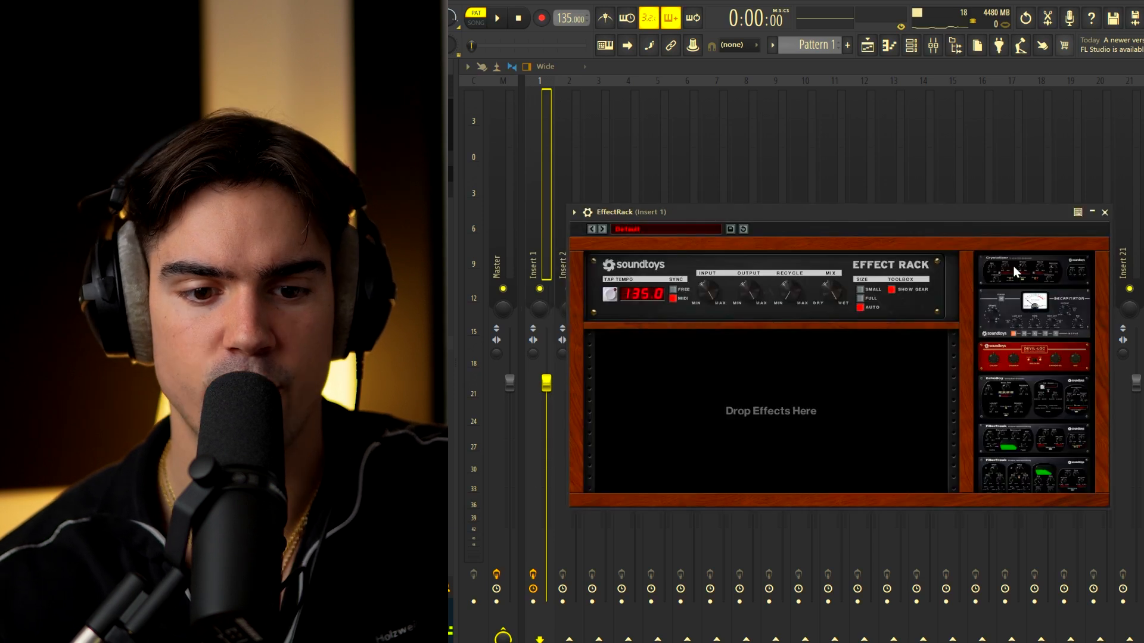
# Add Crystallizer to the EffectRack on Insert 1 and load the 815 variant of the As Flat As Possible preset in J37.
pyautogui.moveTo(1013, 266); pyautogui.dragTo(813, 397)
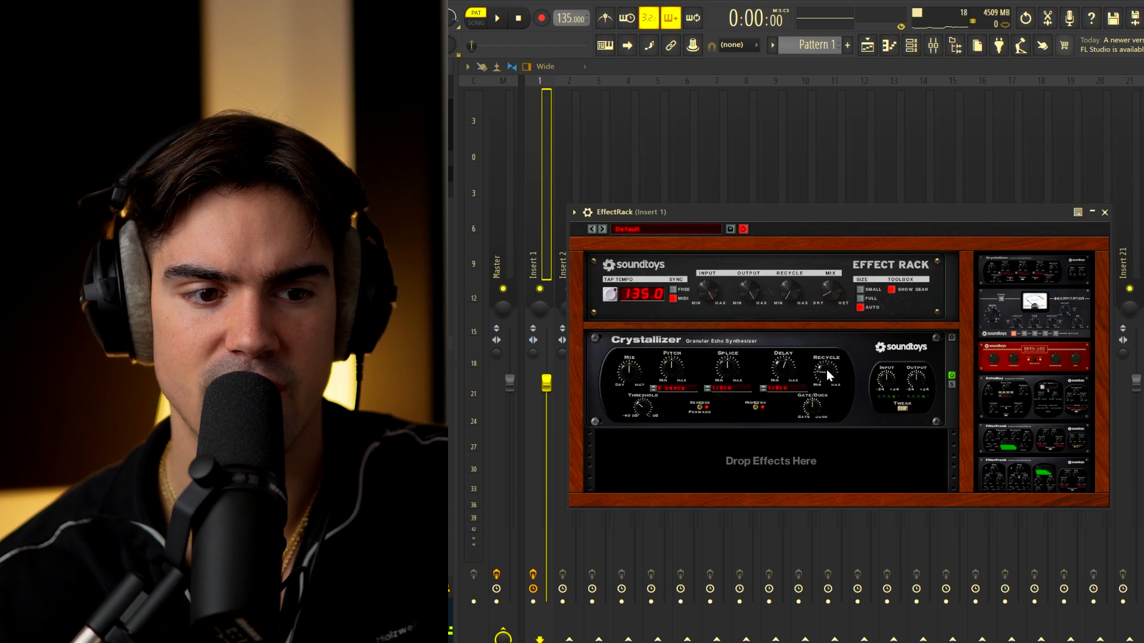
pyautogui.click(1104, 213)
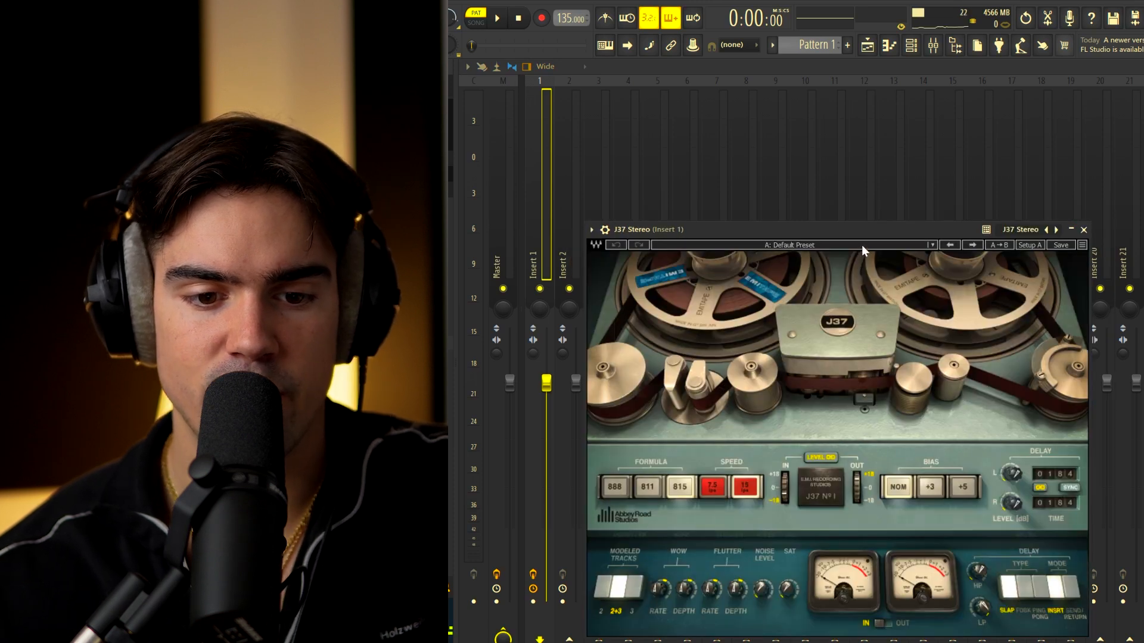
pyautogui.click(861, 244)
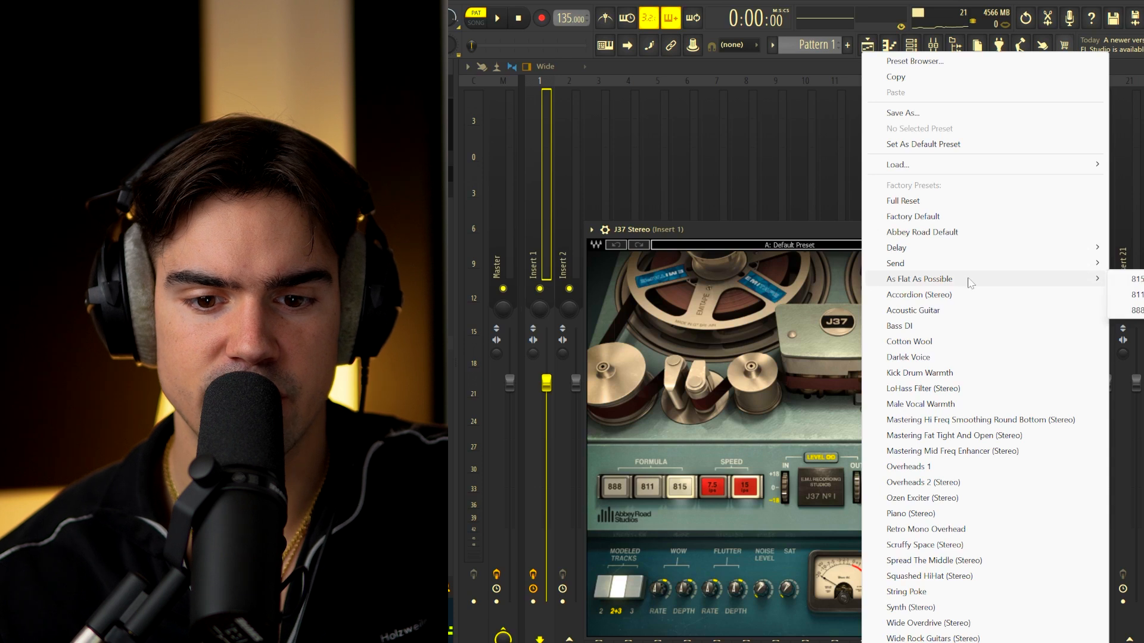
pyautogui.click(1132, 279)
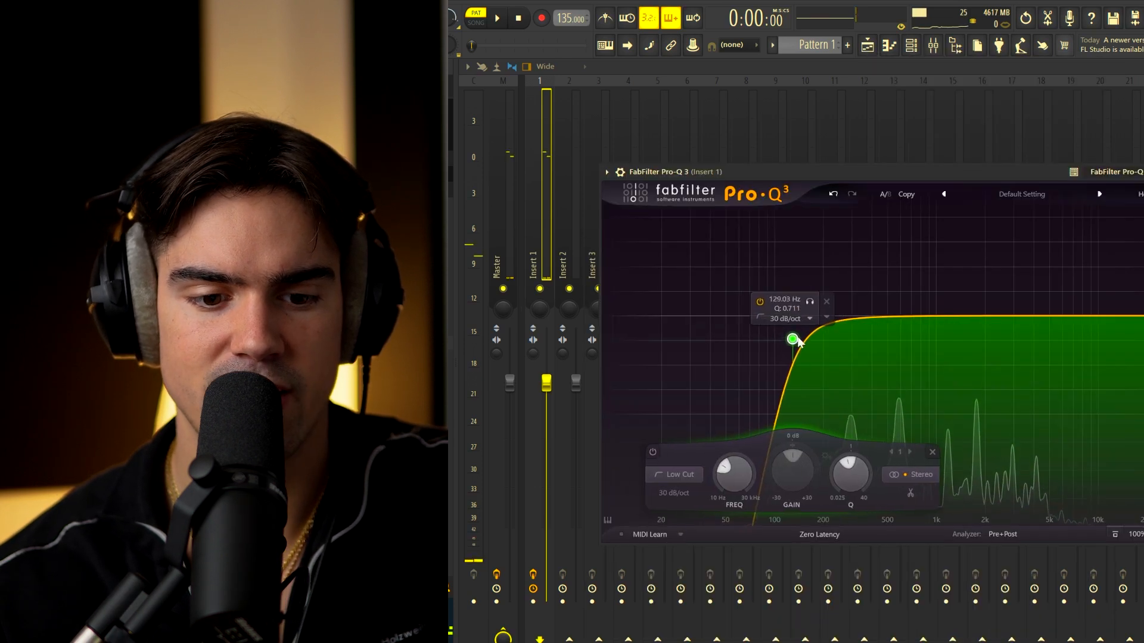
# Shape the Insert 1 sound in Pro-Q 3 by raising the low cut frequency and adding a small dip in the low mids.
pyautogui.moveTo(796, 334); pyautogui.dragTo(814, 354)
pyautogui.moveTo(911, 317); pyautogui.dragTo(865, 333)
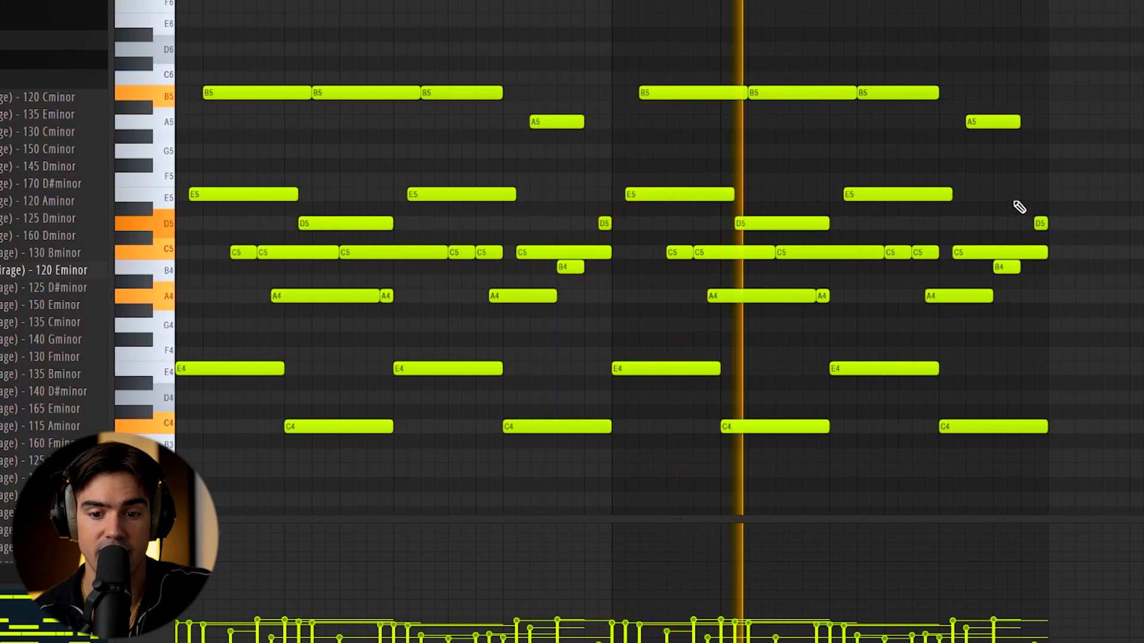
# Examine how the melody is built in its first bars, from the E4 bass note through the E5 and C5 notes above.
pyautogui.moveTo(1044, 190); pyautogui.dragTo(1026, 289)
pyautogui.keyDown('ctrl'); pyautogui.click(1025, 286); pyautogui.keyUp('ctrl')
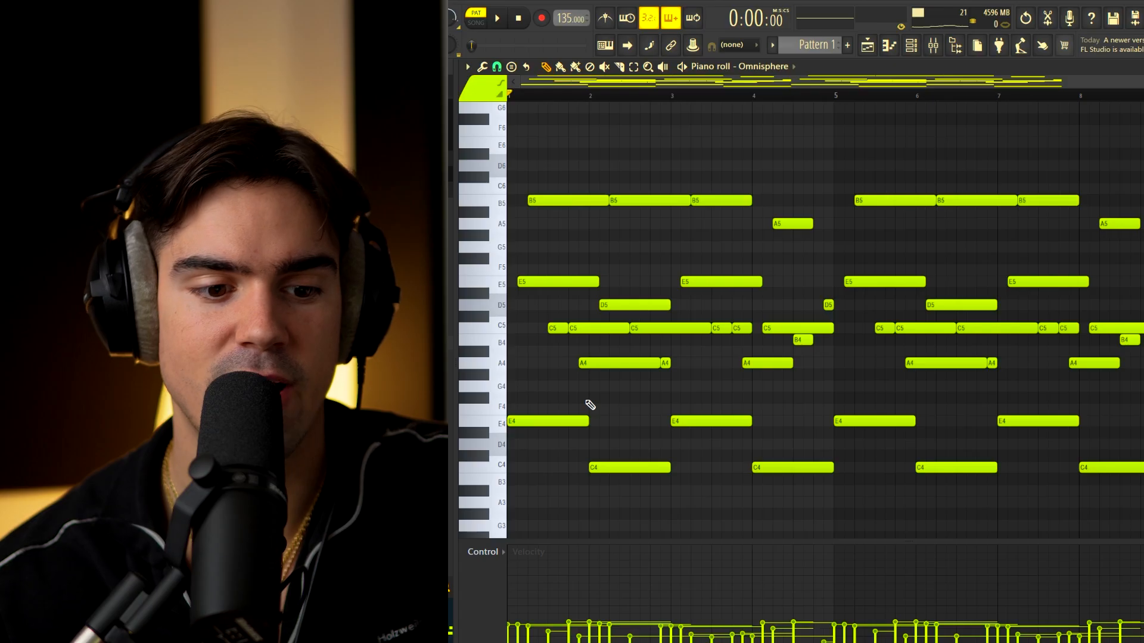
pyautogui.click(512, 427)
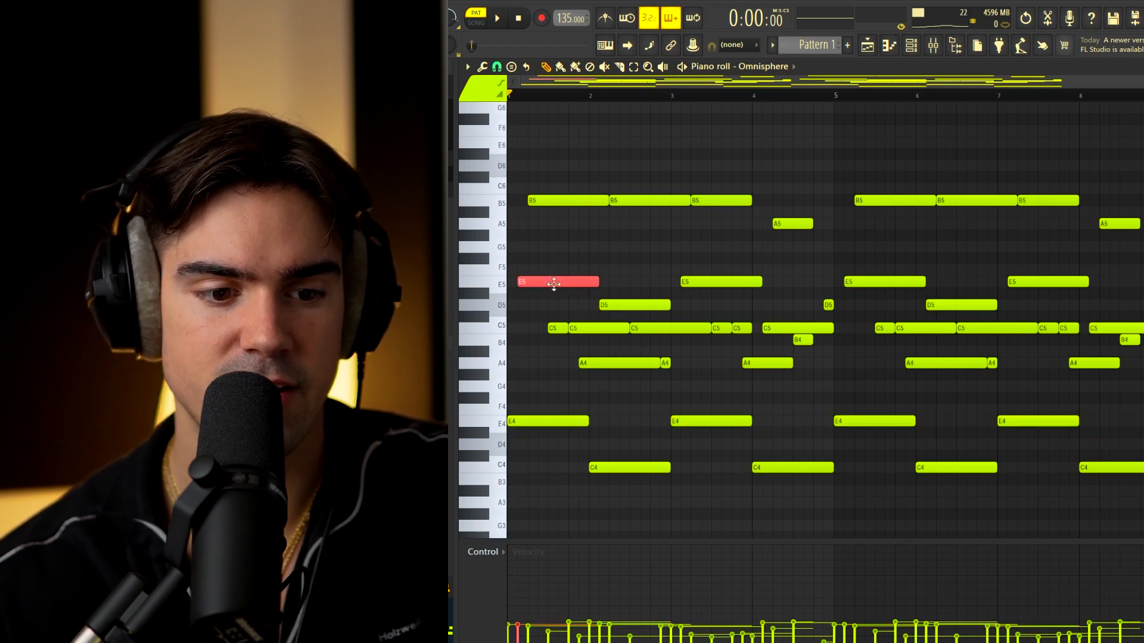
pyautogui.keyDown('ctrl'); pyautogui.click(579, 300); pyautogui.keyUp('ctrl')
pyautogui.scroll(2, 571, 307)
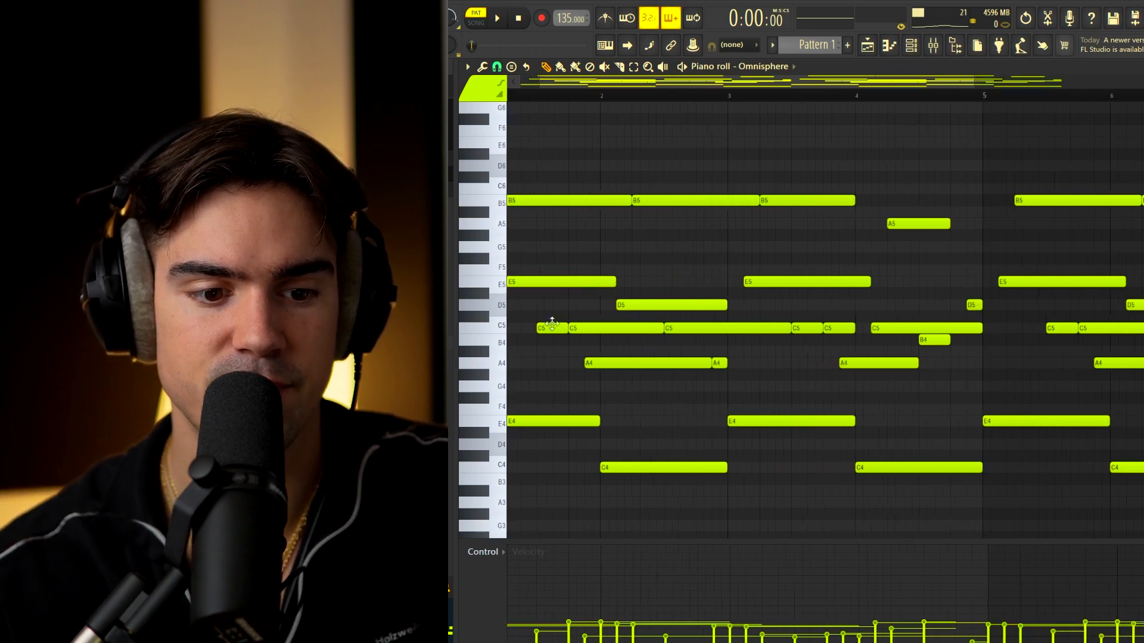
pyautogui.scroll(-1, 551, 323)
pyautogui.keyDown('ctrl'); pyautogui.click(495, 329); pyautogui.keyUp('ctrl')
pyautogui.keyDown('ctrl'); pyautogui.click(567, 329); pyautogui.keyUp('ctrl')
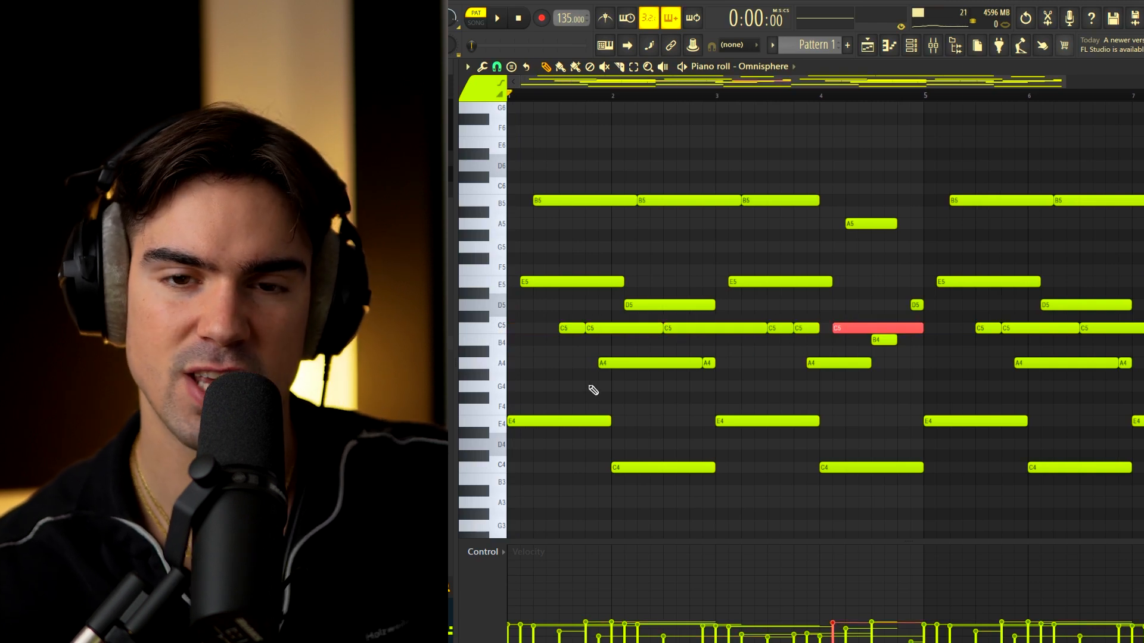
# Examine the short A5, B4 and D5 notes over the held C5 that lead into bar 5 of the melody.
pyautogui.scroll(-2, 666, 351)
pyautogui.moveTo(1009, 207); pyautogui.dragTo(703, 453)
pyautogui.keyDown('ctrl'); pyautogui.click(775, 357); pyautogui.keyUp('ctrl')
pyautogui.scroll(8, 775, 328)
pyautogui.moveTo(816, 260); pyautogui.dragTo(705, 339)
pyautogui.click(675, 354)
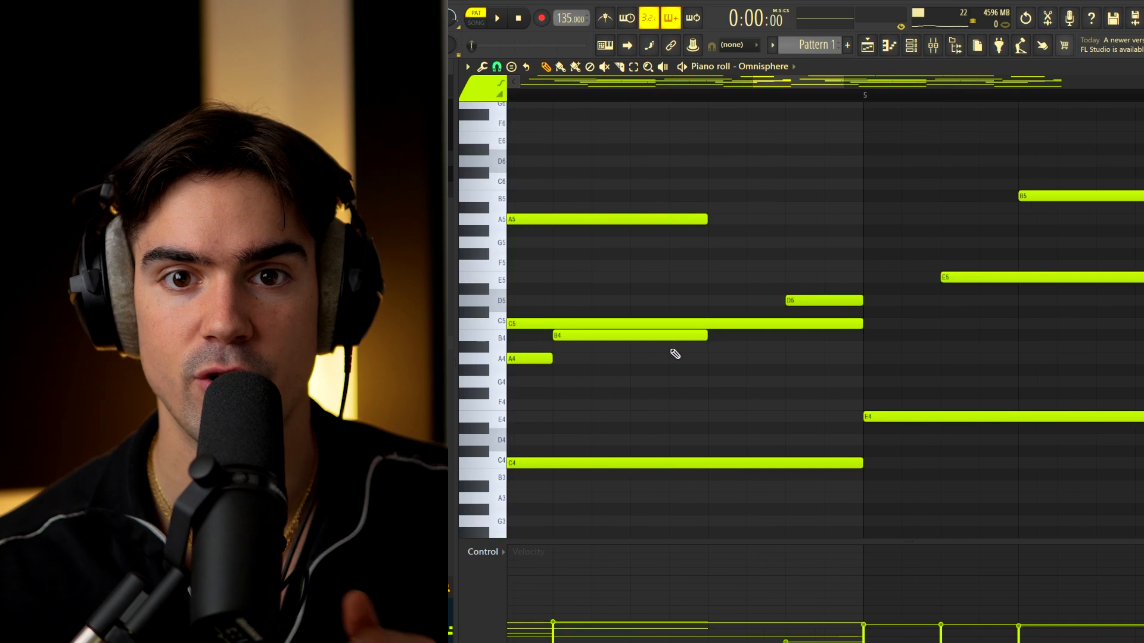
pyautogui.scroll(3, 680, 352)
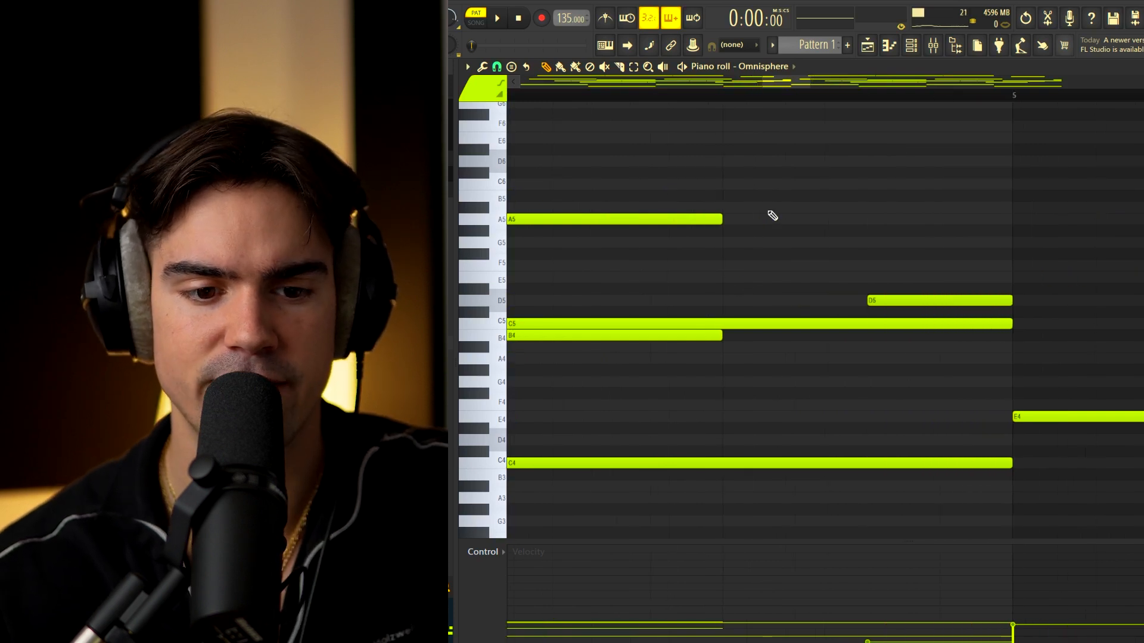
pyautogui.scroll(-3, 777, 266)
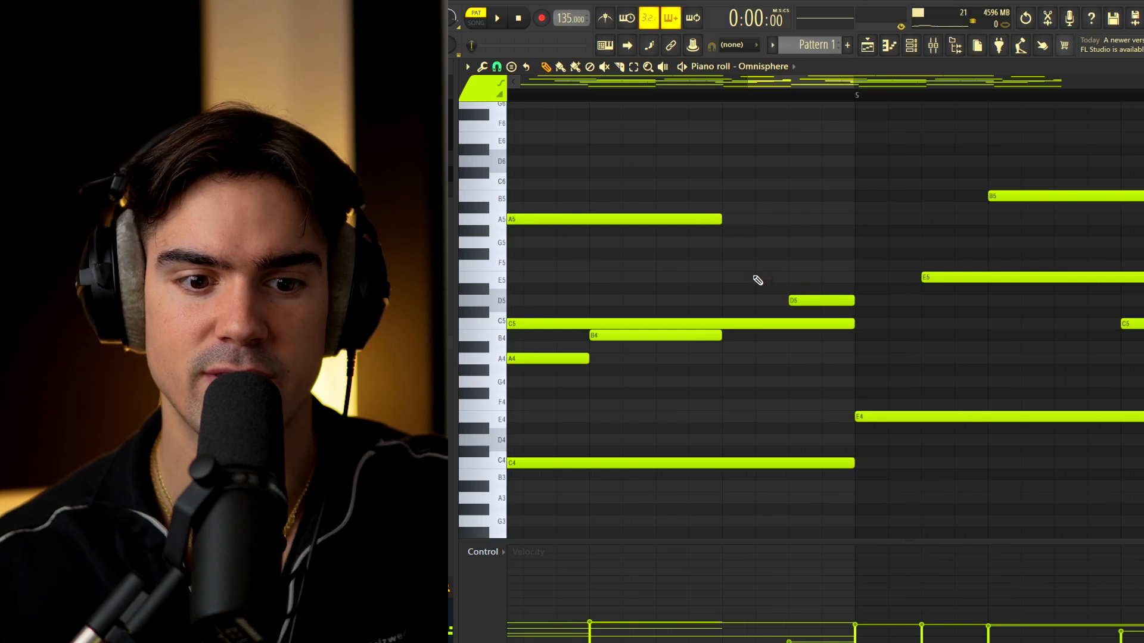
pyautogui.scroll(-2, 723, 243)
pyautogui.scroll(-2, 710, 233)
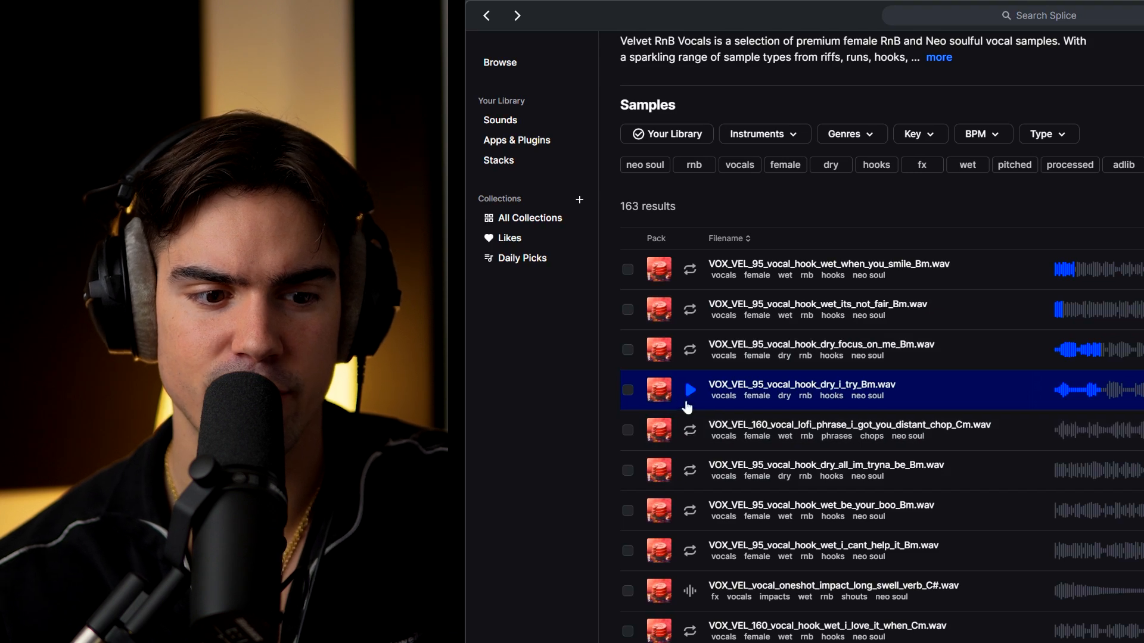
# Audition VOX_VEL_95_vocal_hook_dry_i_try_Bm.wav in Splice and arrange it on playlist Track 3 in FL Studio.
pyautogui.click(690, 395)
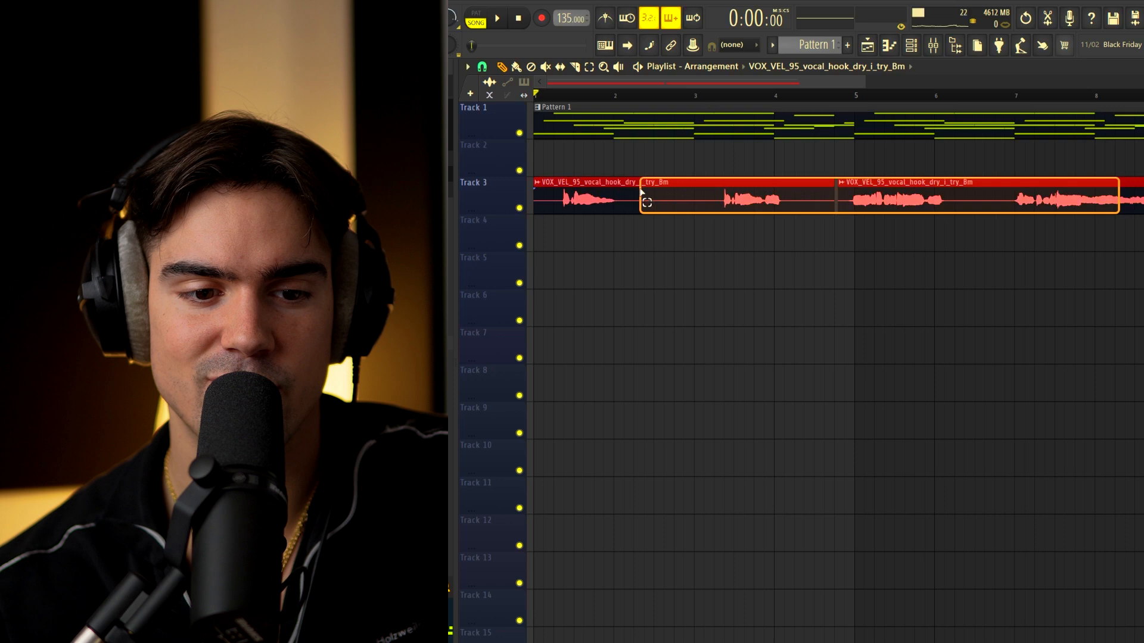
pyautogui.moveTo(641, 191); pyautogui.dragTo(633, 195)
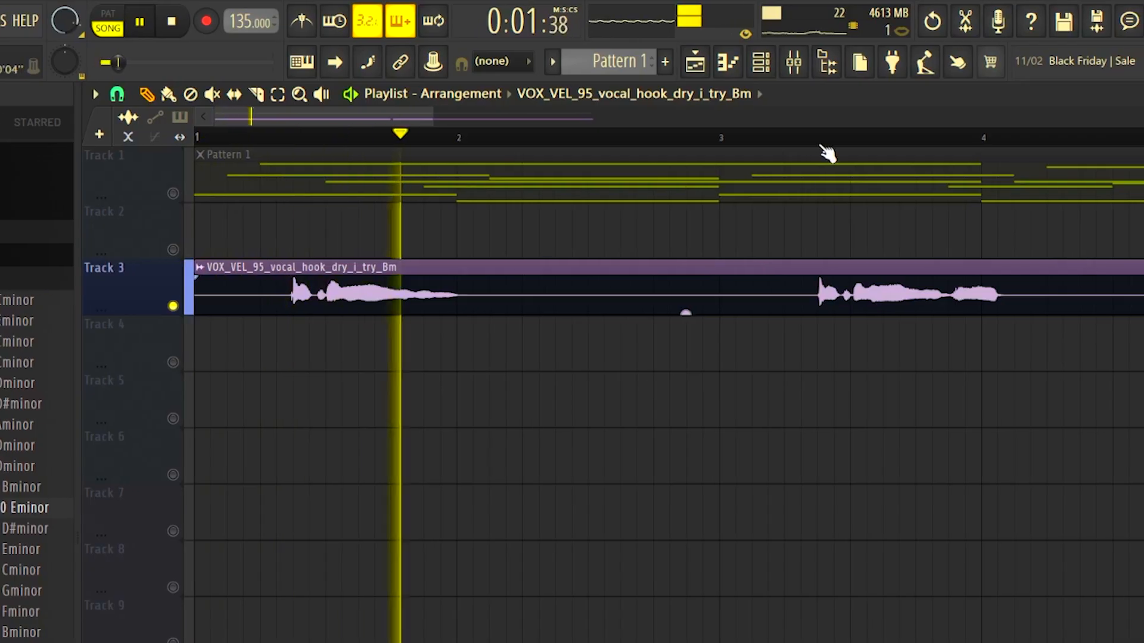
# Listen to the vocal hook clips on Track 3 together with the Pattern 1 melody from bar 1 onward.
pyautogui.click(960, 96)
pyautogui.scroll(-2, 977, 243)
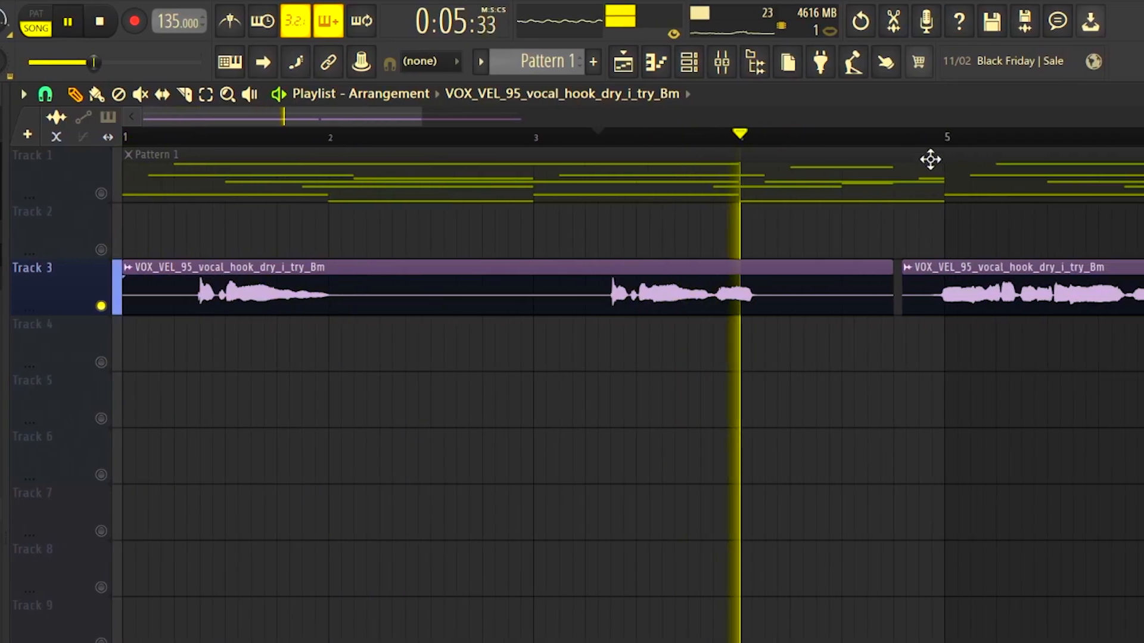
pyautogui.click(970, 140)
pyautogui.scroll(-1, 1097, 218)
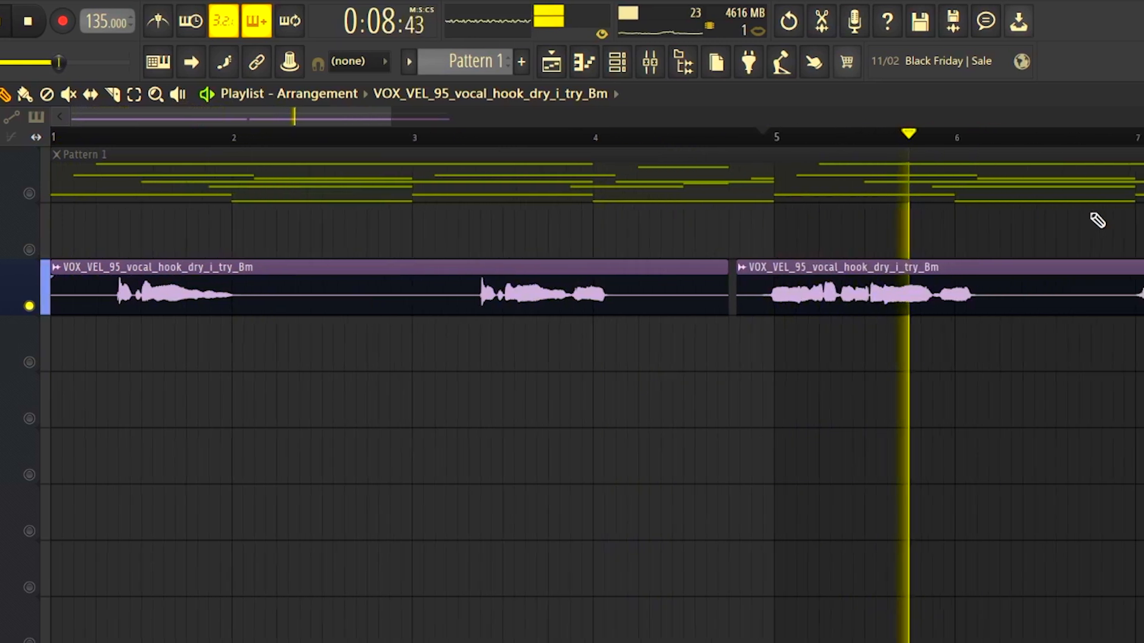
pyautogui.click(1088, 140)
pyautogui.scroll(-1, 966, 243)
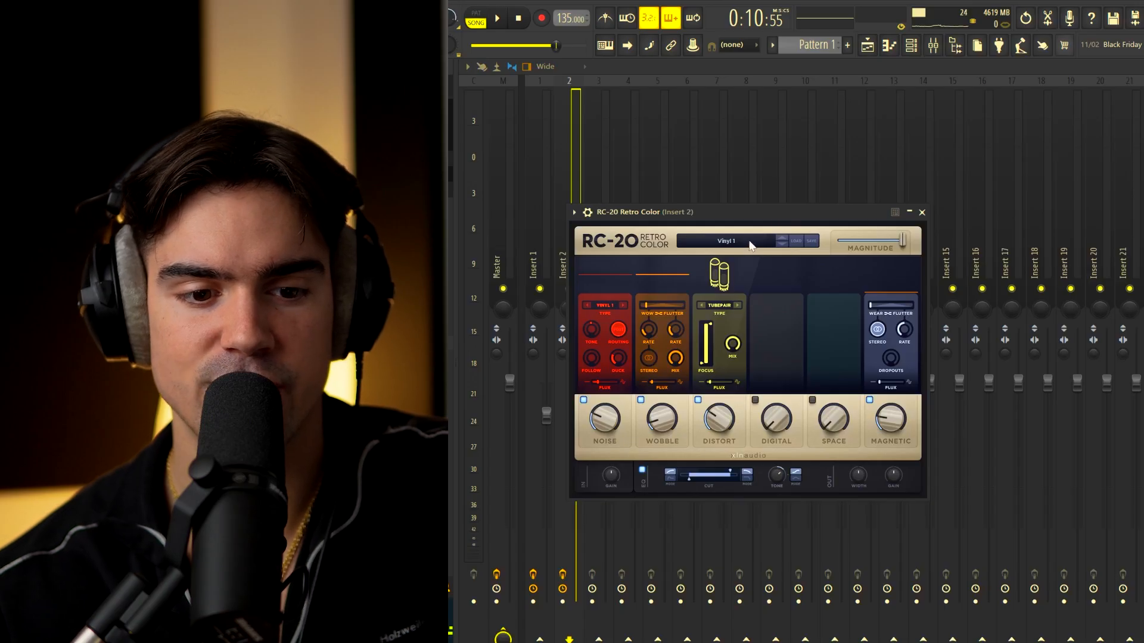
# Load the Magnitude Transition 1 preset in RC-20 Retro Color on Insert 2 and close the plugin.
pyautogui.click(736, 245)
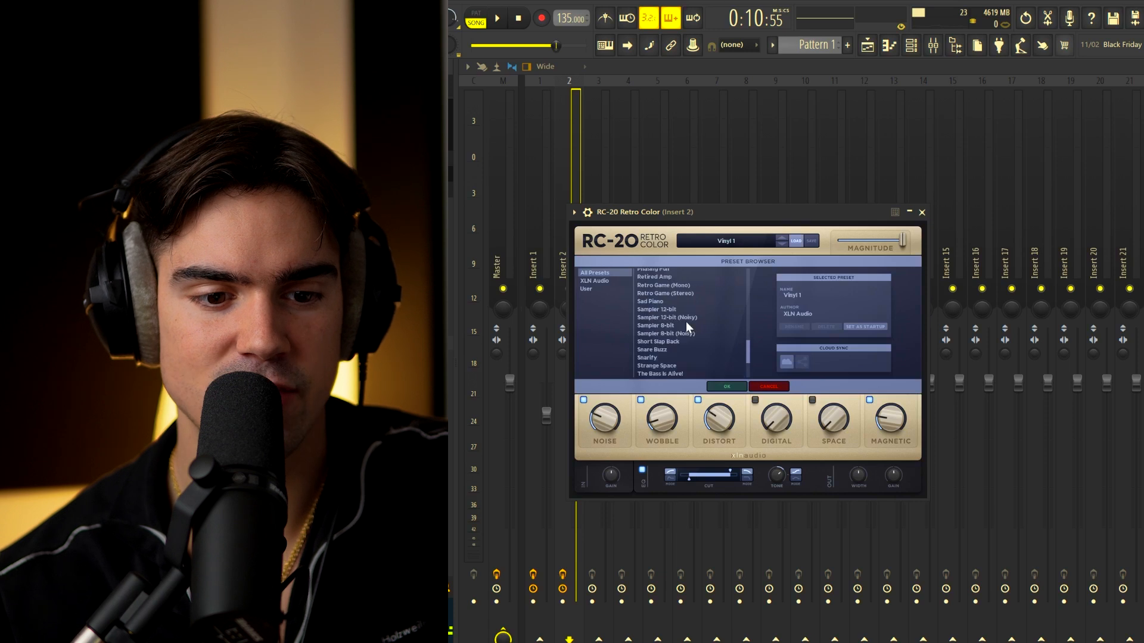
pyautogui.scroll(4, 685, 321)
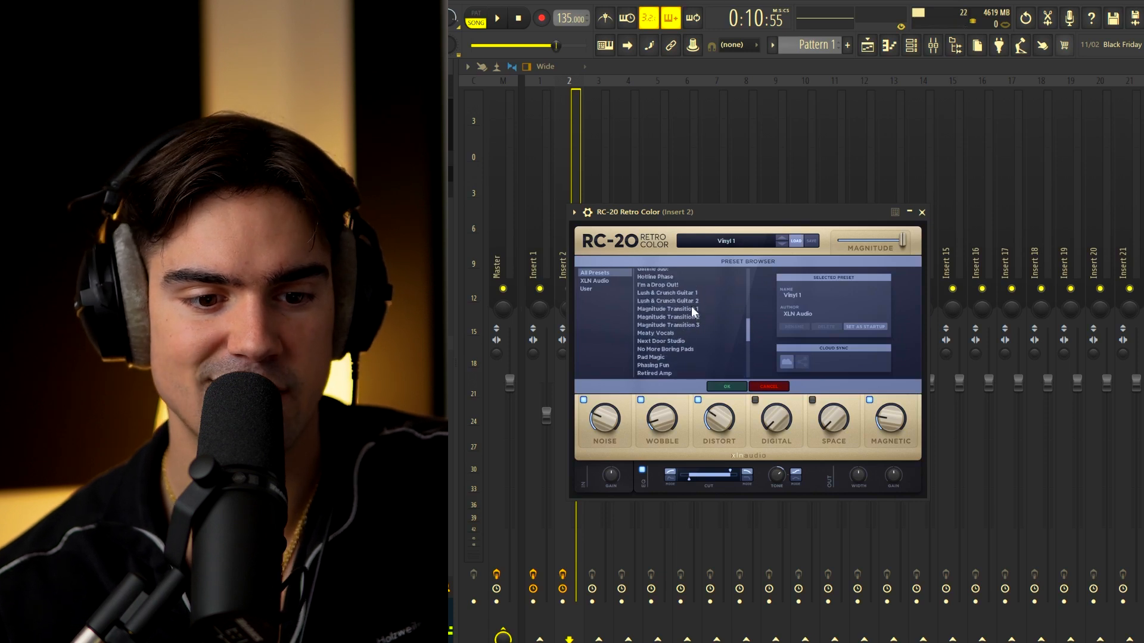
pyautogui.click(688, 308)
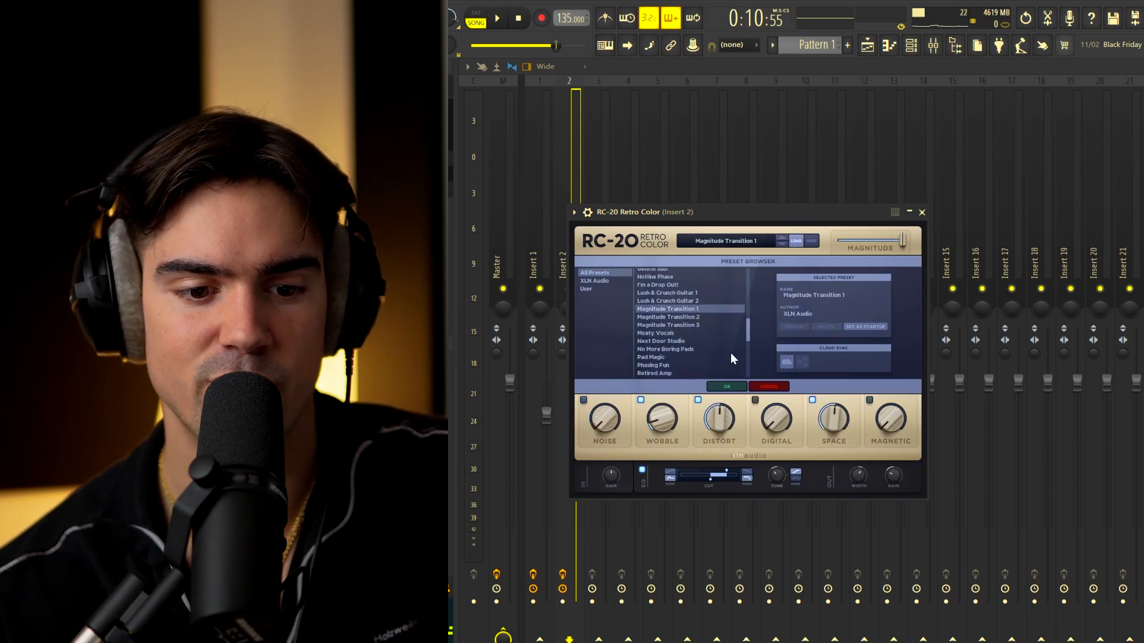
pyautogui.click(726, 387)
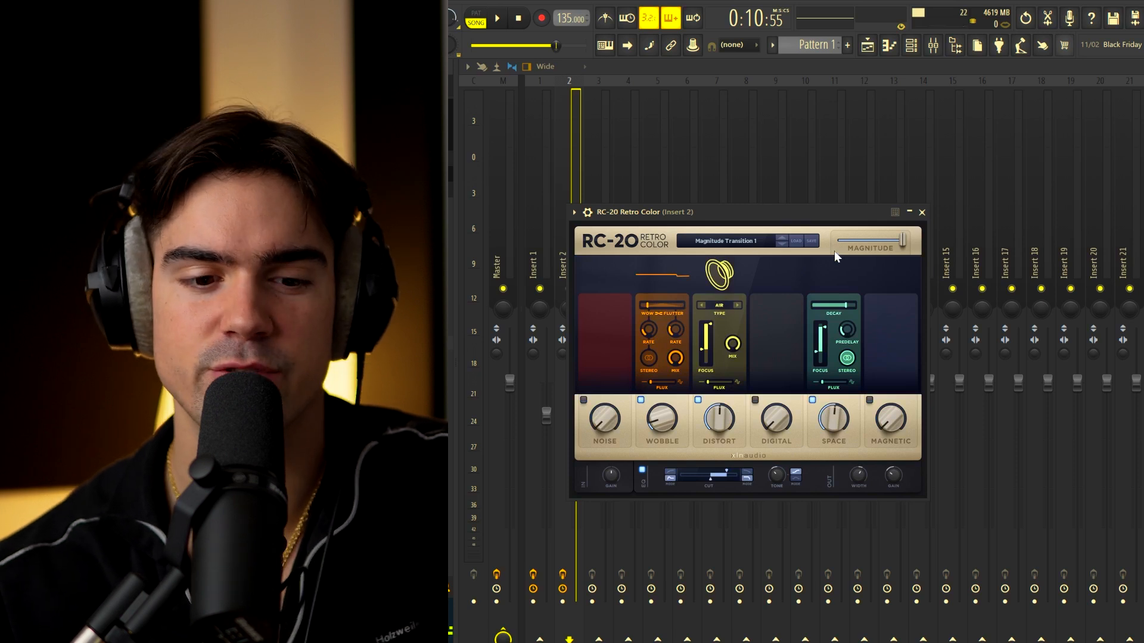
pyautogui.click(922, 212)
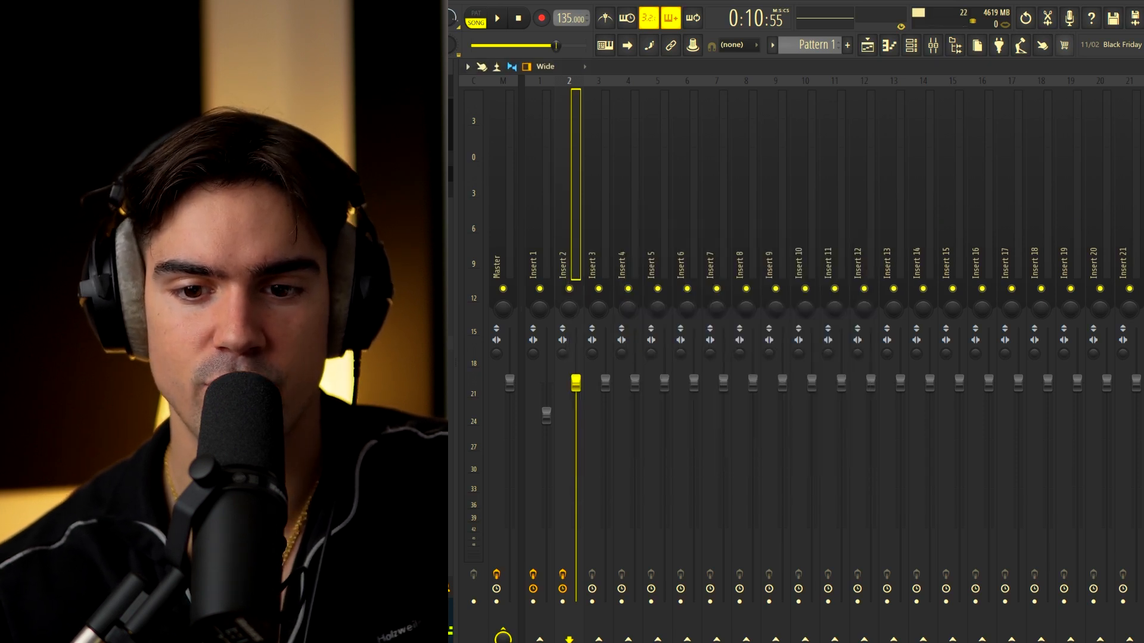
# Add FabFilter Pro-Q 3 to Insert 2 and shape a 24 dB/oct high cut at about 1.5 kHz.
pyautogui.click(1140, 226)
pyautogui.click(946, 569)
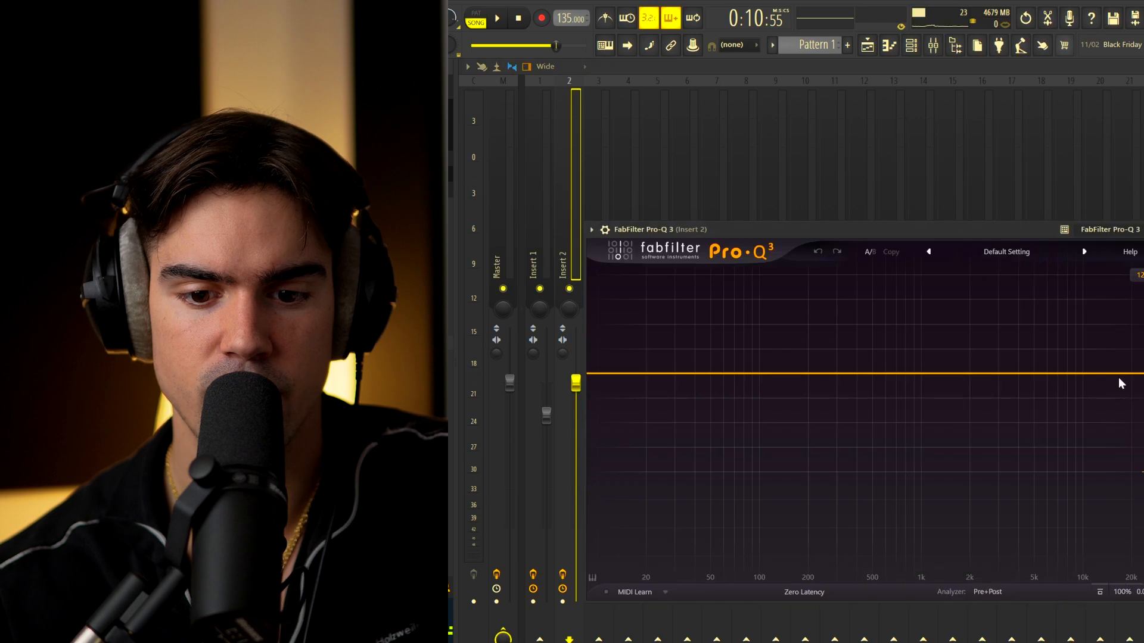
pyautogui.moveTo(1119, 377); pyautogui.dragTo(1057, 375)
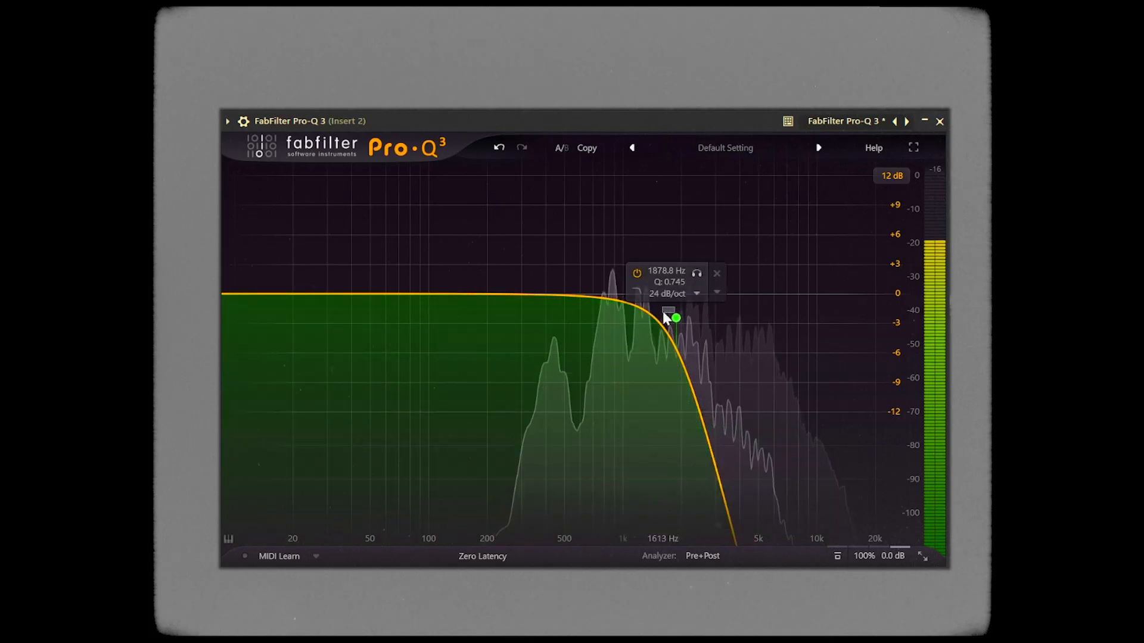
pyautogui.moveTo(669, 317); pyautogui.dragTo(656, 325)
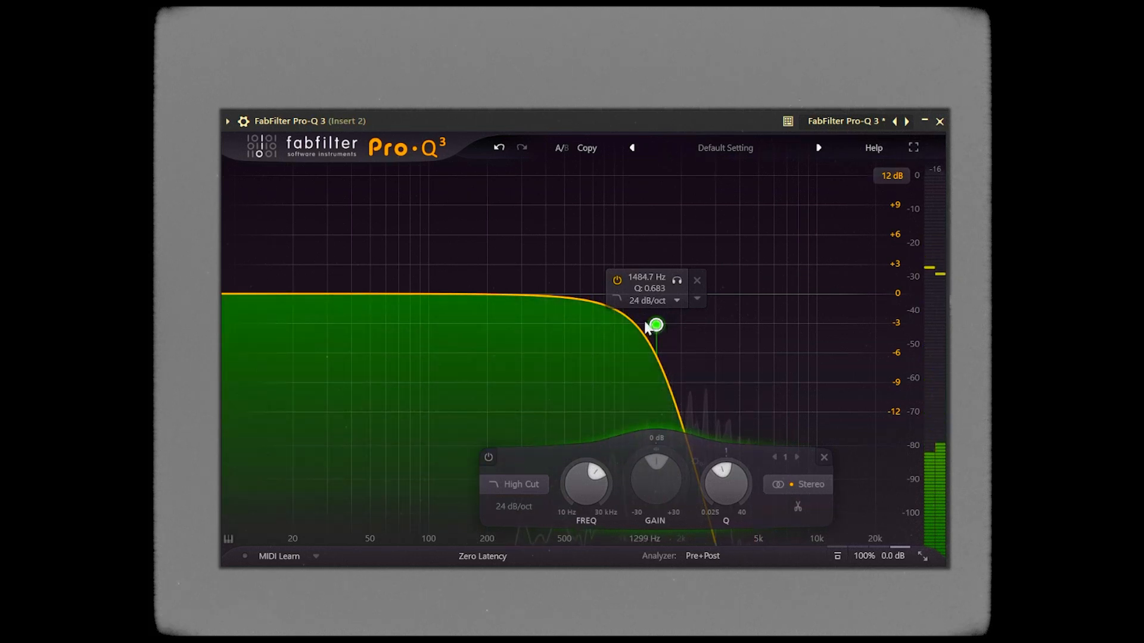
pyautogui.moveTo(656, 326); pyautogui.dragTo(659, 338)
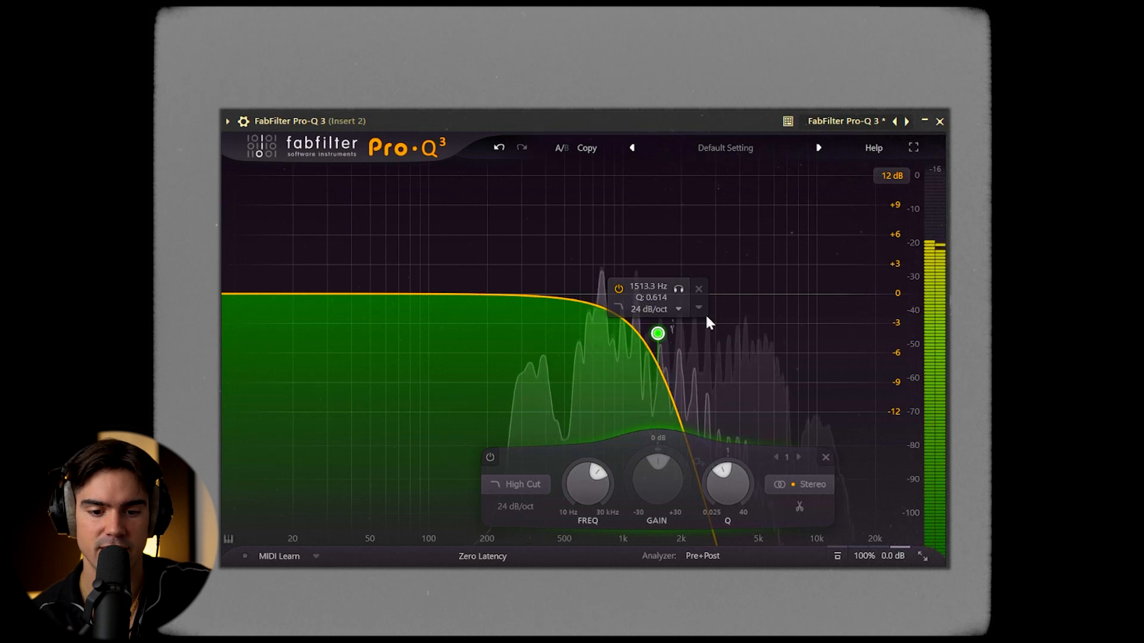
pyautogui.moveTo(658, 338); pyautogui.dragTo(679, 356)
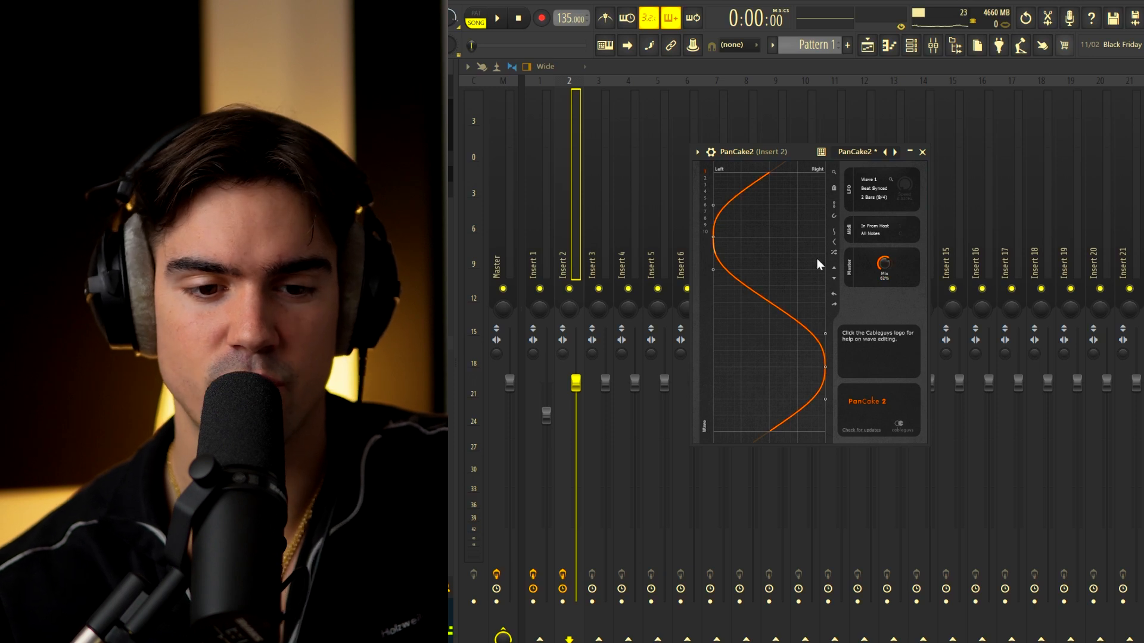
# Close PanCake2, add EffectRack to Insert 2 and place EchoBoy in the rack.
pyautogui.click(922, 152)
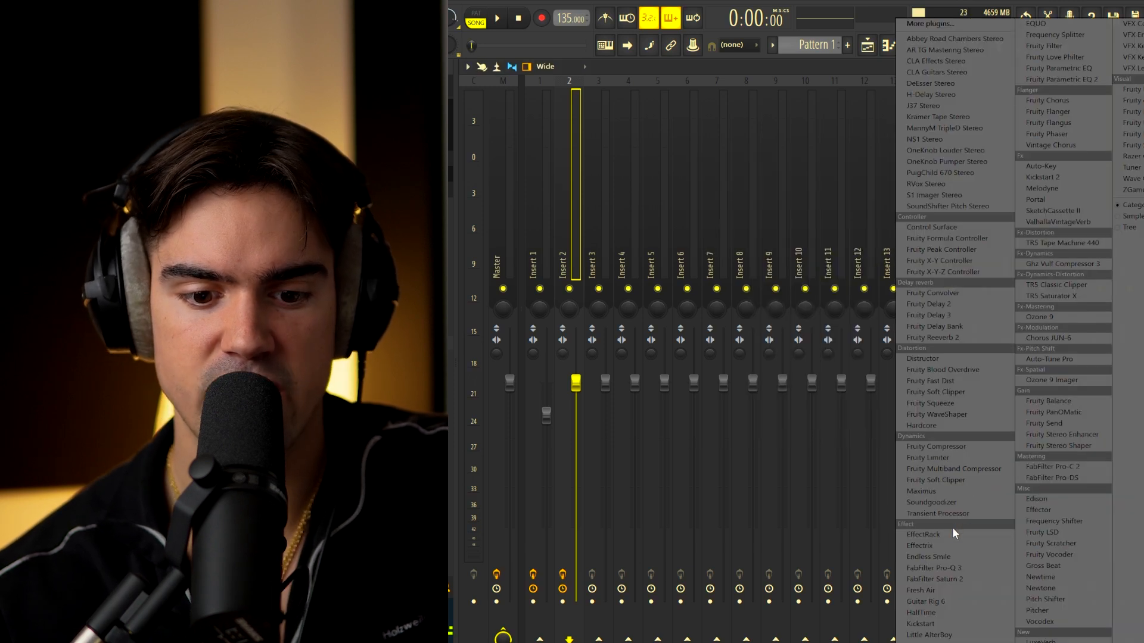
pyautogui.click(952, 533)
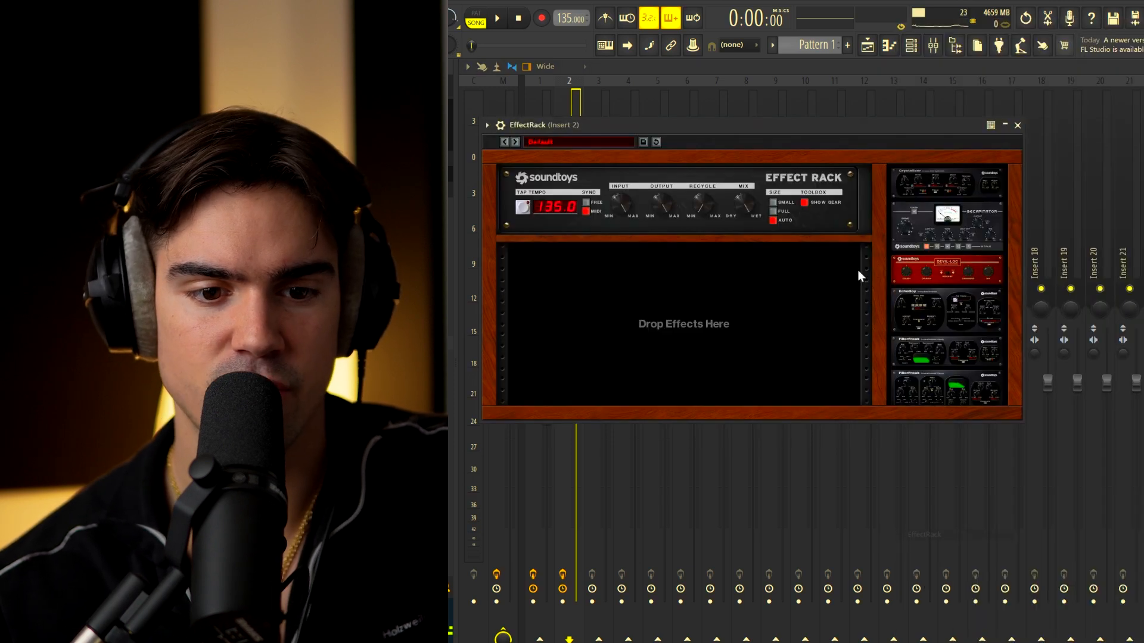
pyautogui.moveTo(763, 125); pyautogui.dragTo(785, 143)
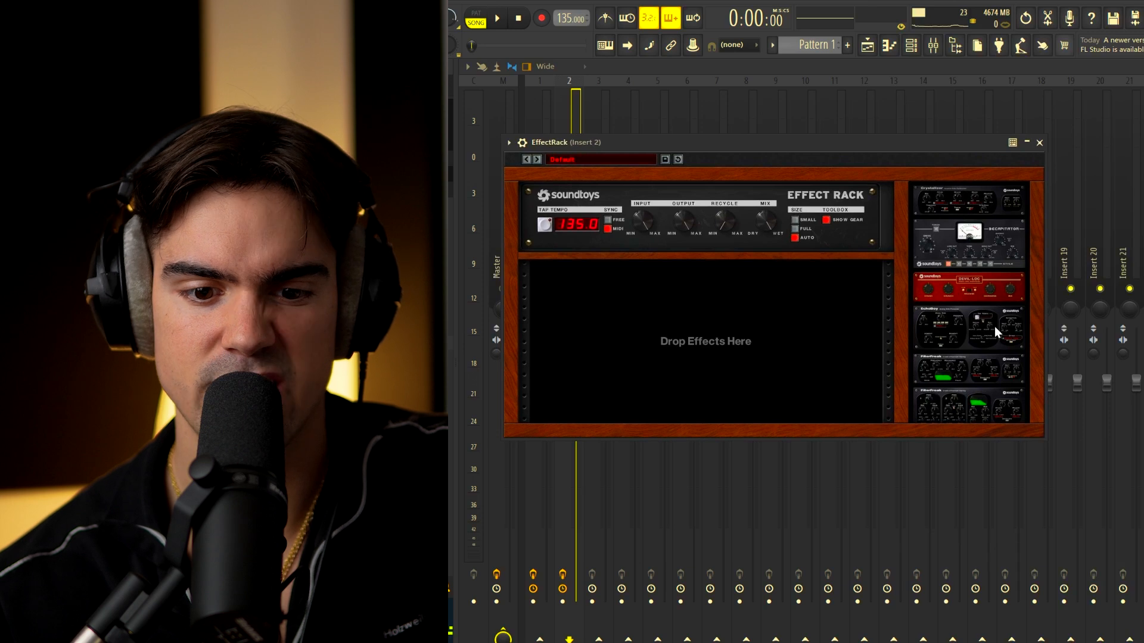
pyautogui.moveTo(742, 309); pyautogui.dragTo(742, 309)
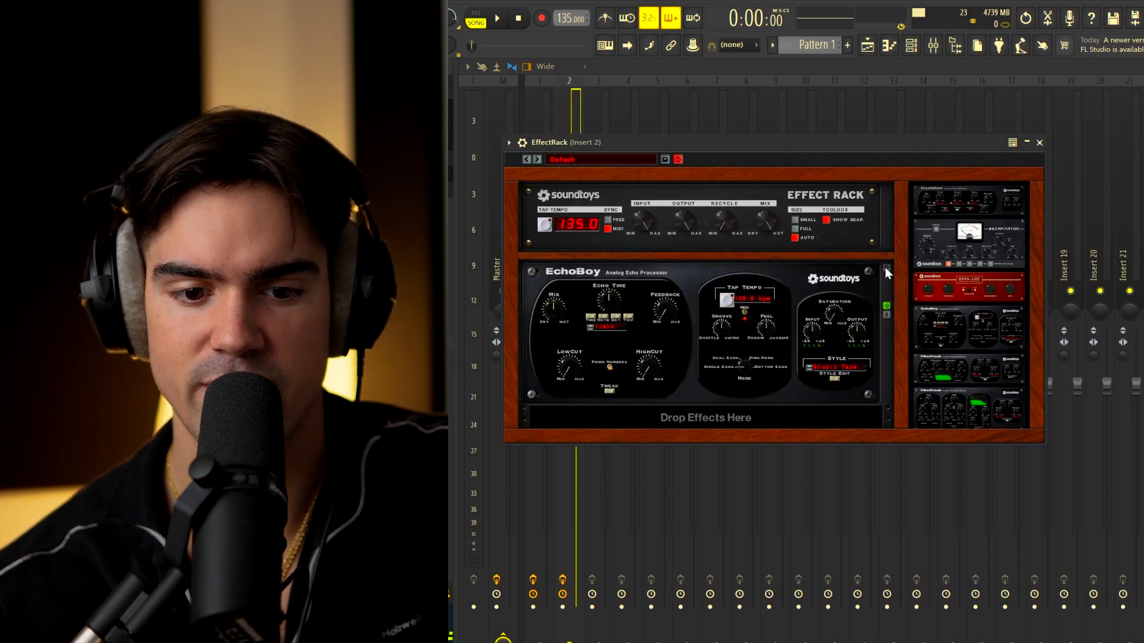
pyautogui.click(813, 351)
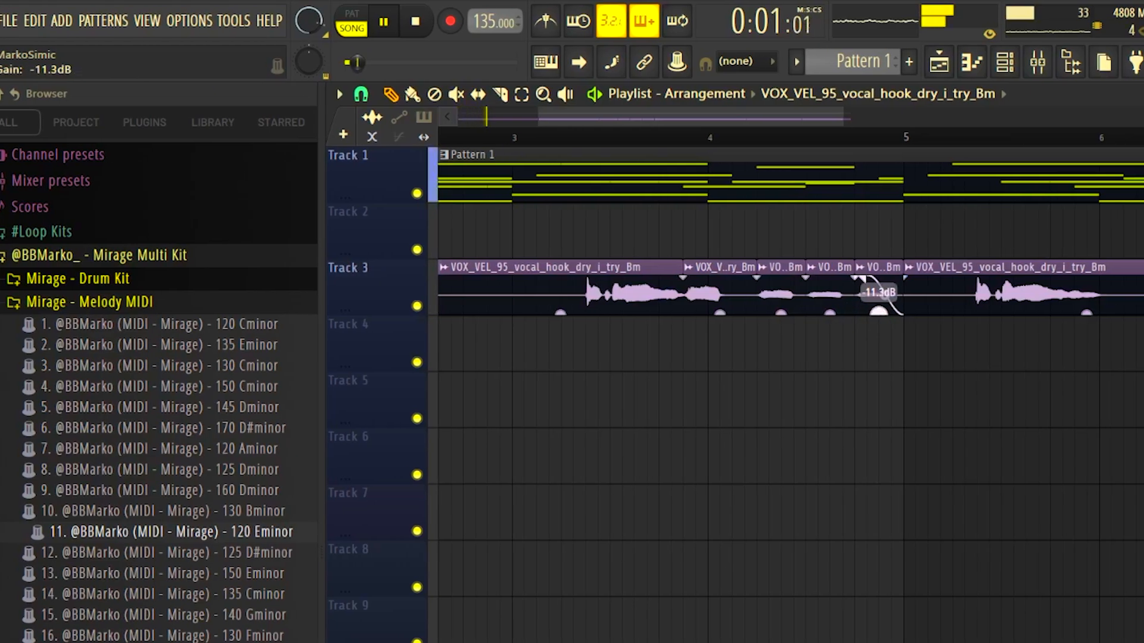
# Listen to the chopped vocal arrangement on Track 3 against the melody across bars 1 to 8.
pyautogui.scroll(1, 698, 331)
pyautogui.moveTo(687, 118); pyautogui.dragTo(649, 118)
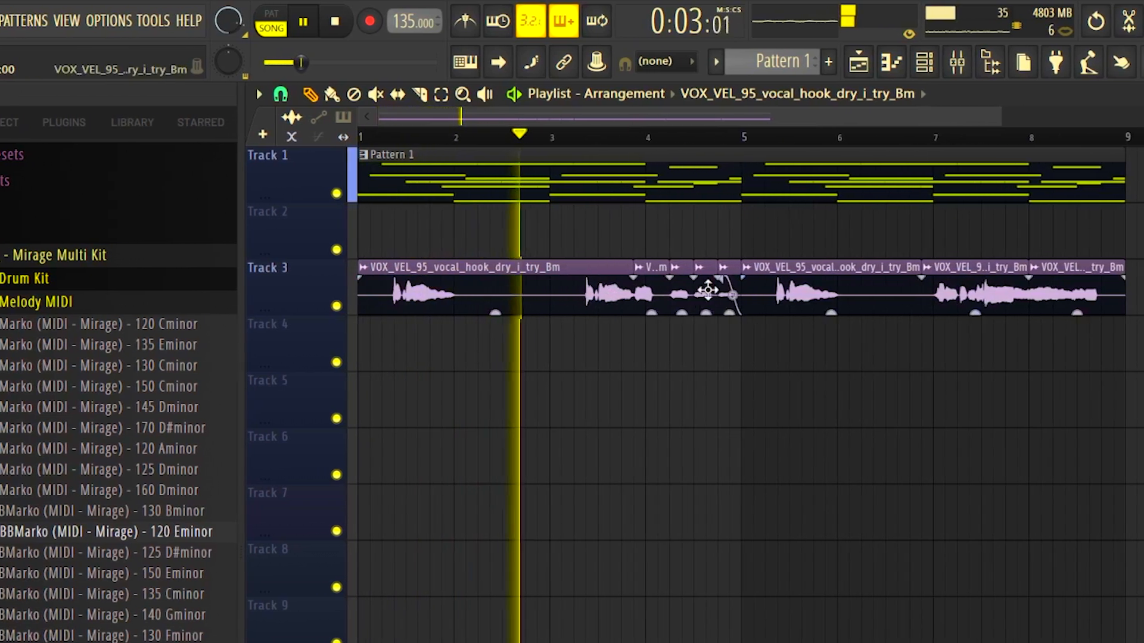
pyautogui.moveTo(1116, 296); pyautogui.dragTo(502, 358)
pyautogui.keyDown('ctrl'); pyautogui.click(519, 361); pyautogui.keyUp('ctrl')
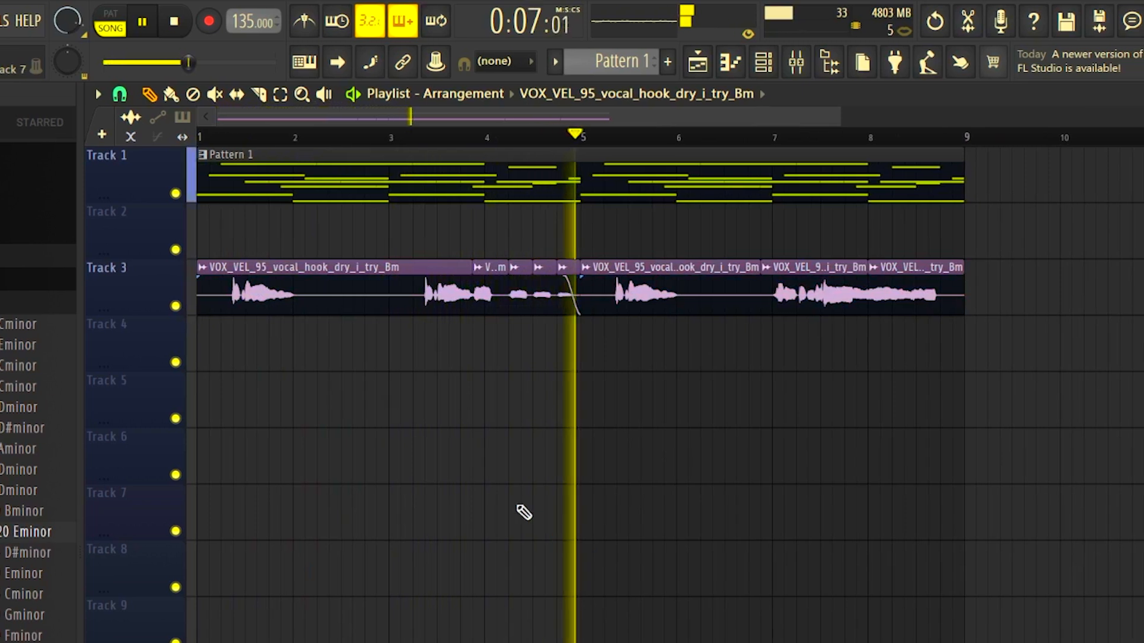
pyautogui.scroll(-2, 562, 340)
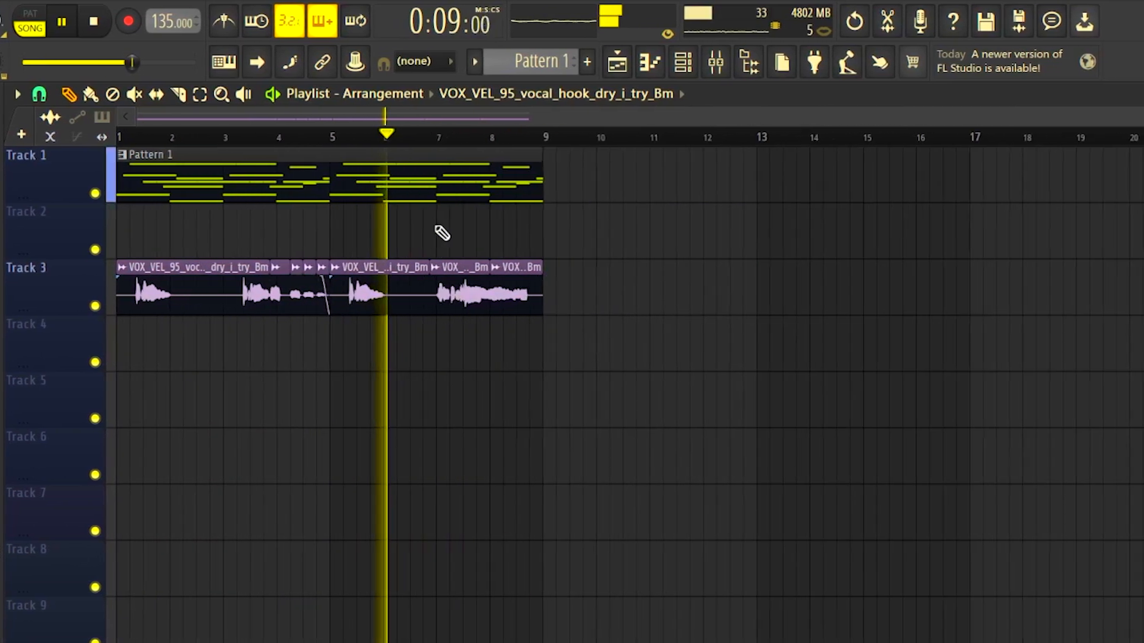
pyautogui.scroll(1, 492, 116)
pyautogui.moveTo(411, 116); pyautogui.dragTo(337, 120)
pyautogui.scroll(4, 437, 288)
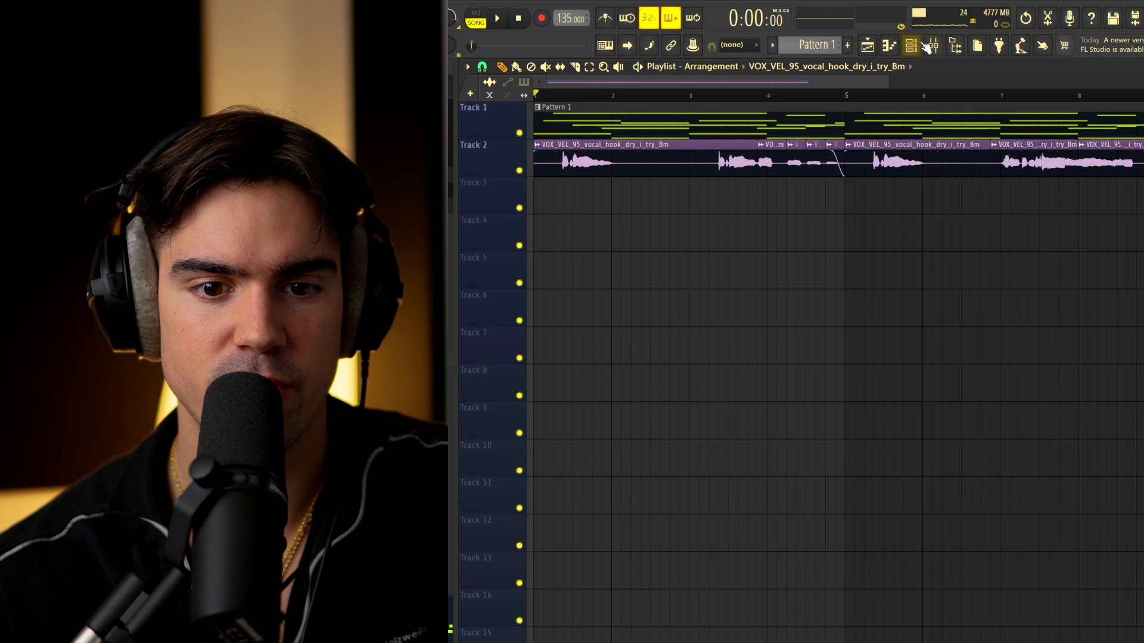
# Add a Kontakt channel with the Scarbee Rickenbacker Bass and route it to mixer track 3.
pyautogui.click(911, 45)
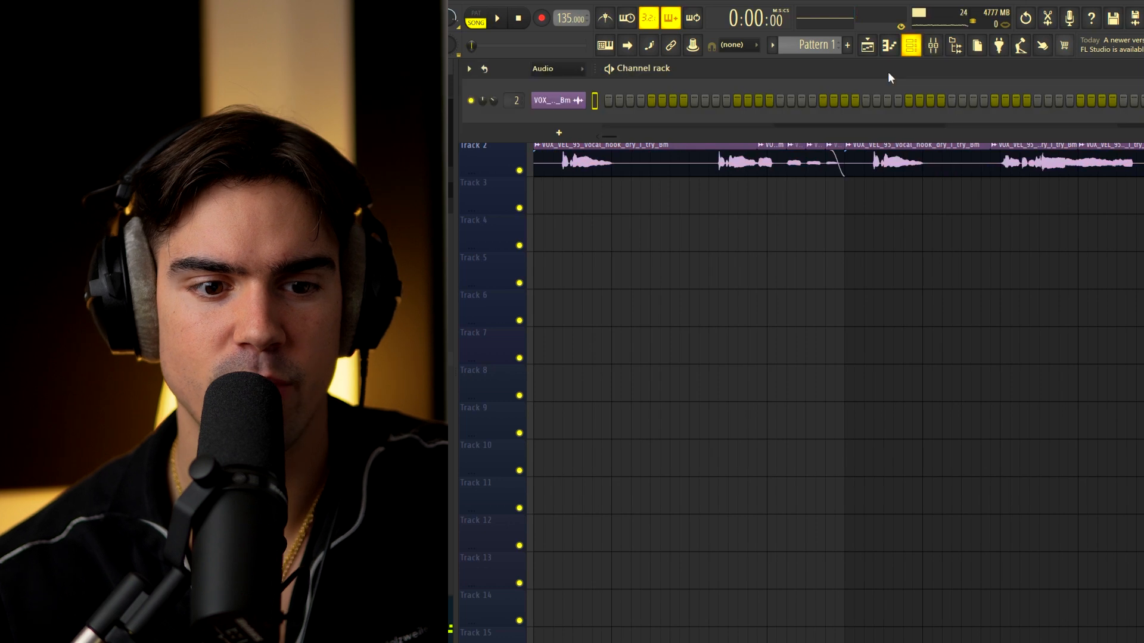
pyautogui.click(567, 88)
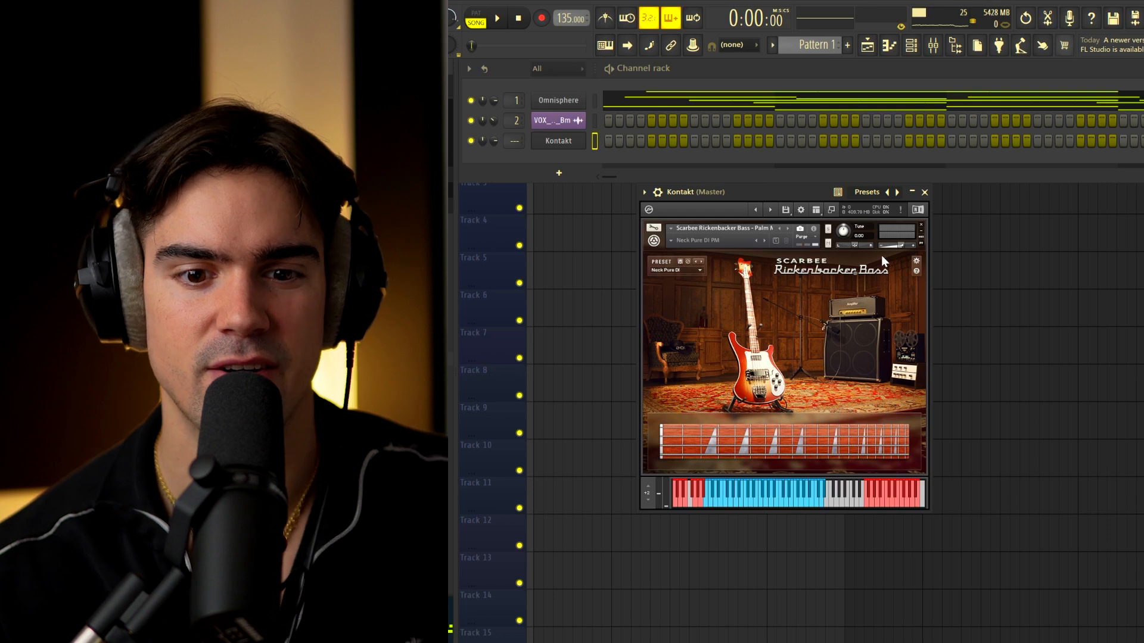
pyautogui.moveTo(511, 142); pyautogui.dragTo(511, 137)
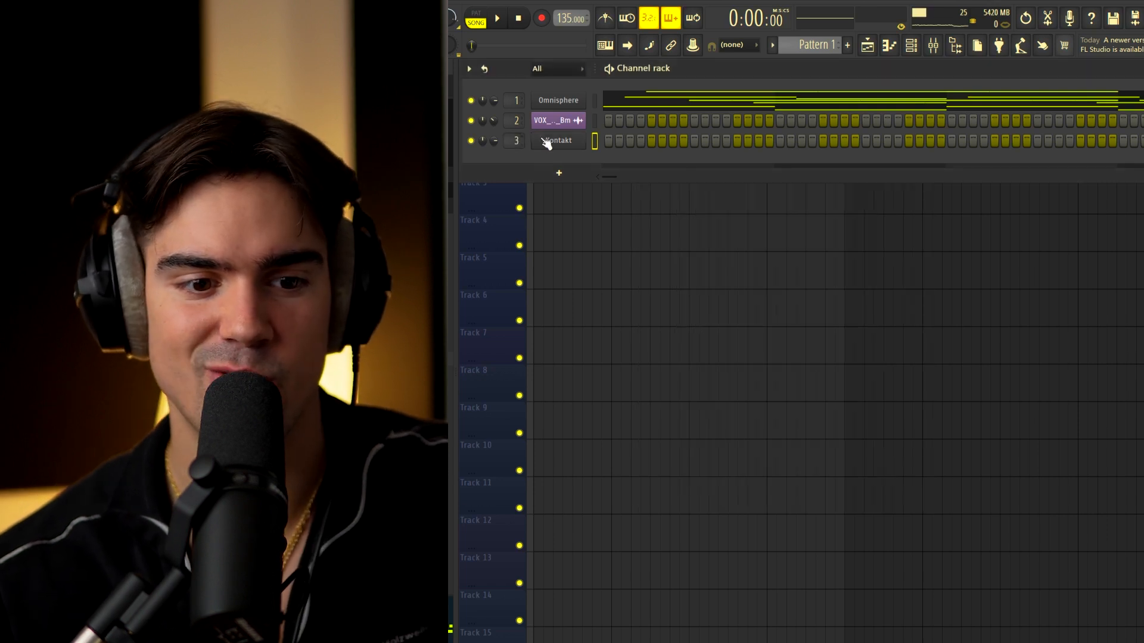
# Write a four-bar bass line of E3 and C3 notes in the Kontakt channel's piano roll, following the melody's low notes.
pyautogui.rightClick(546, 143)
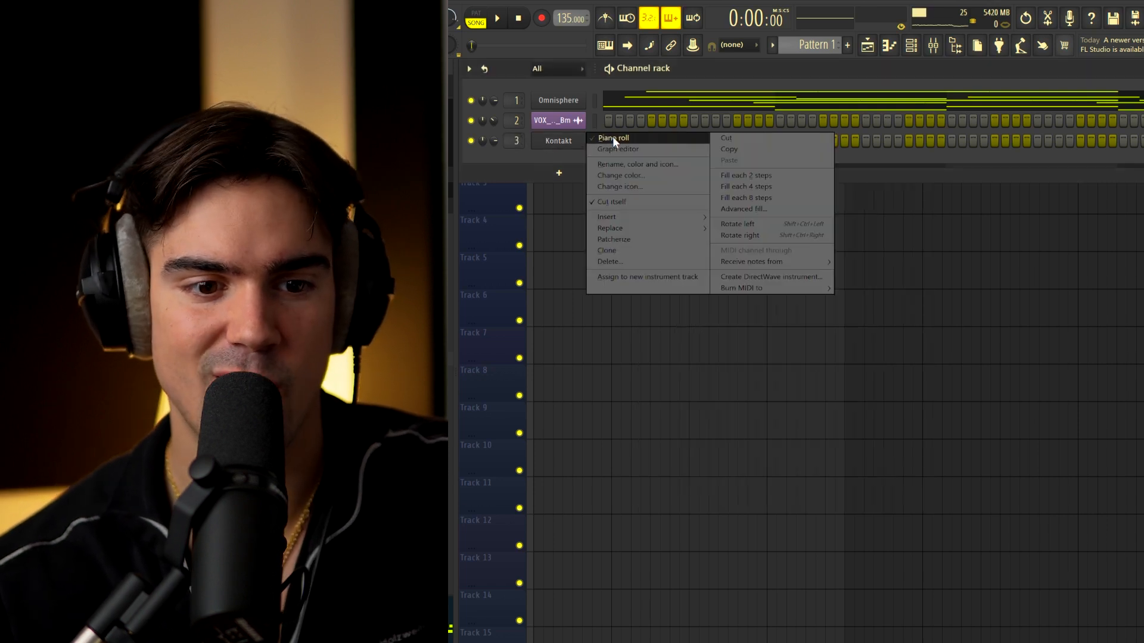
pyautogui.click(612, 137)
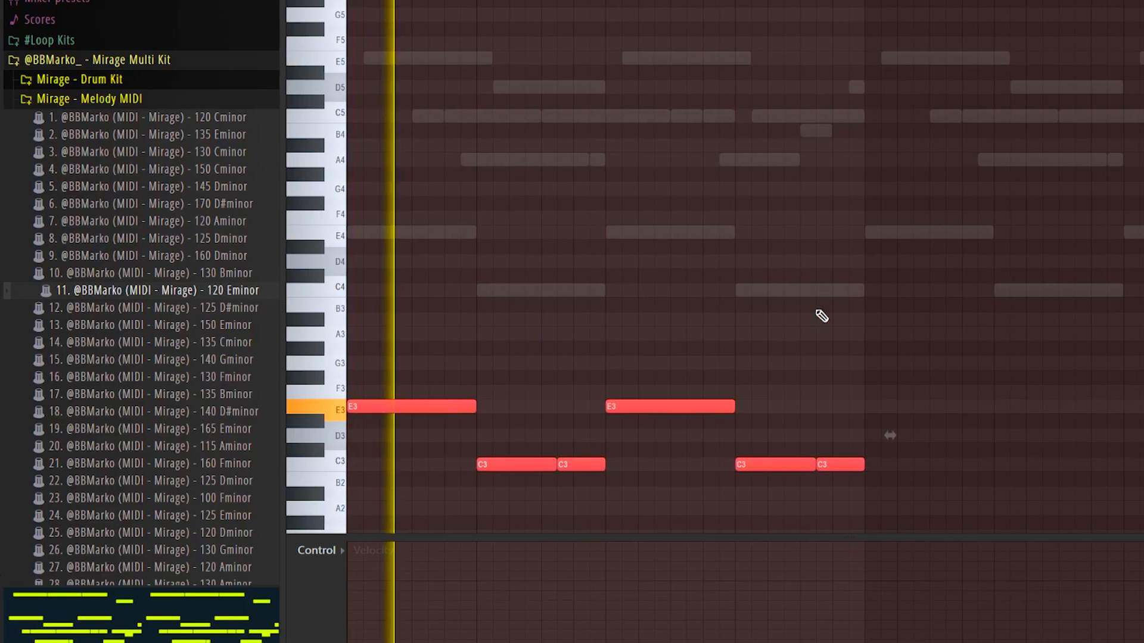
pyautogui.scroll(-2, 748, 316)
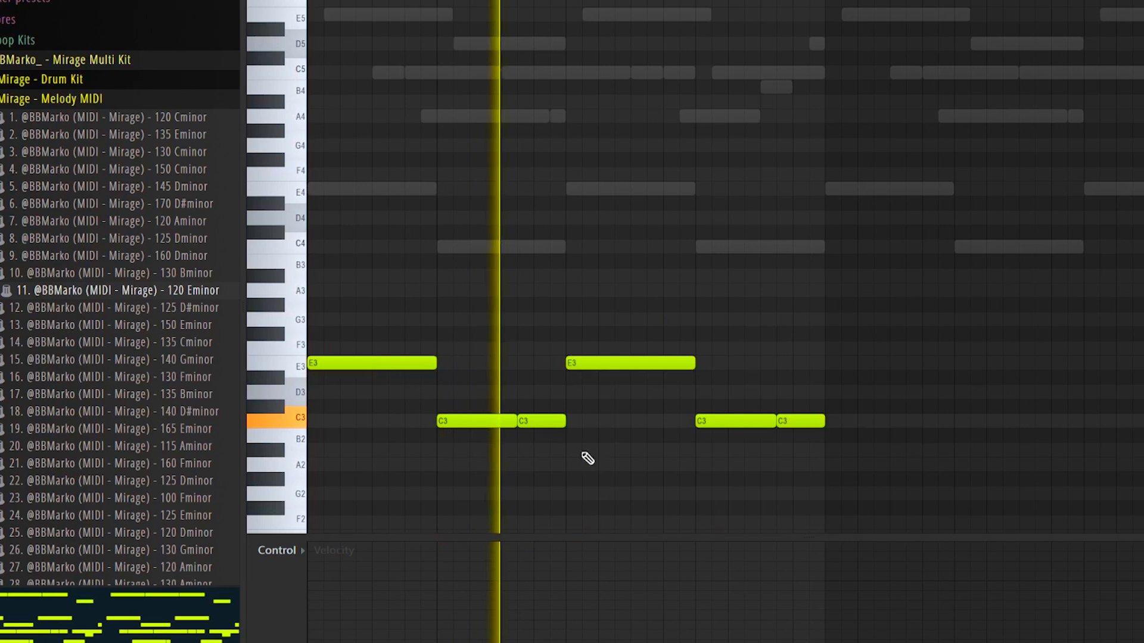
# Raise the last C3 of the bass line to C4 and duplicate the four-bar phrase into the next four bars.
pyautogui.moveTo(766, 417); pyautogui.dragTo(774, 436)
pyautogui.hotkey('ctrl', 'Up')
pyautogui.hotkey('ctrl', 'd')
pyautogui.hotkey('ctrl', 'b')
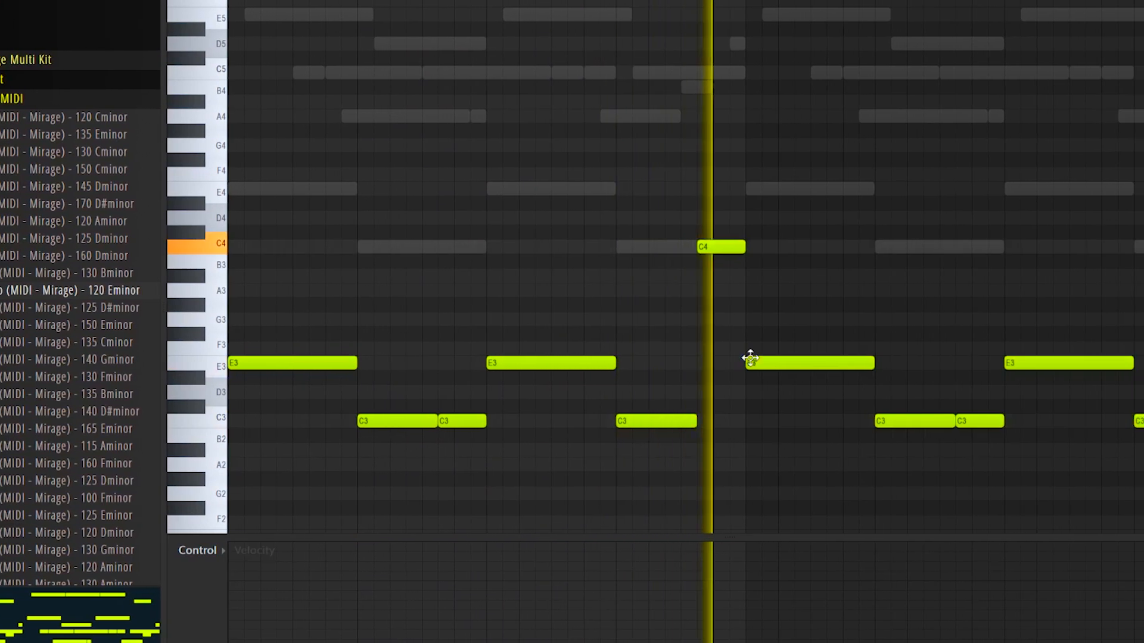
pyautogui.scroll(-1, 748, 358)
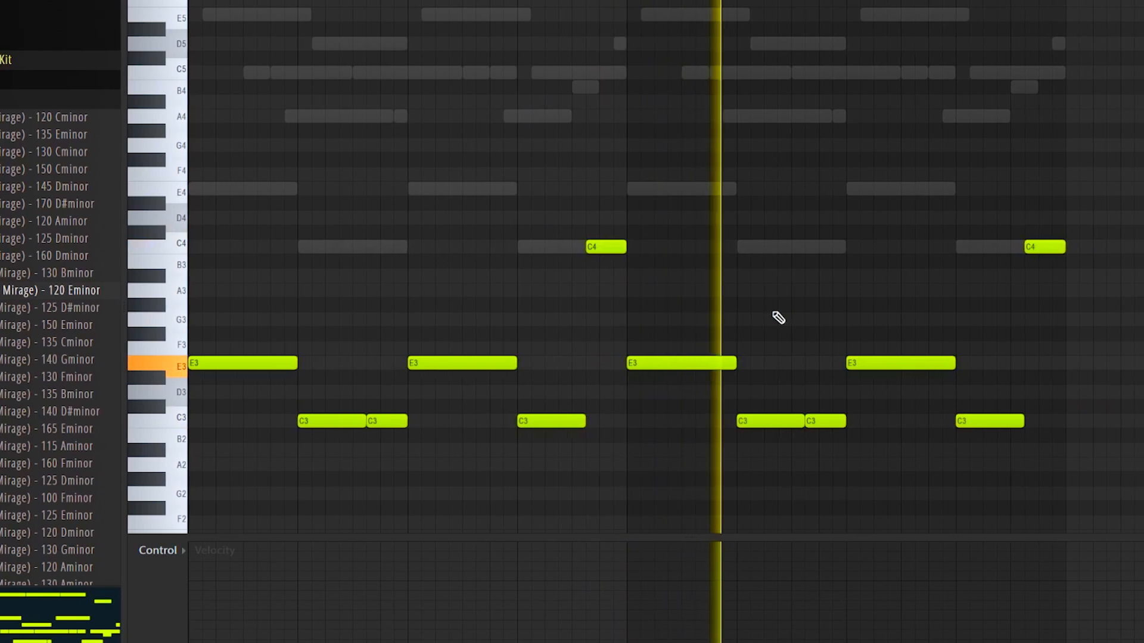
pyautogui.hotkey('ctrl', 'a')
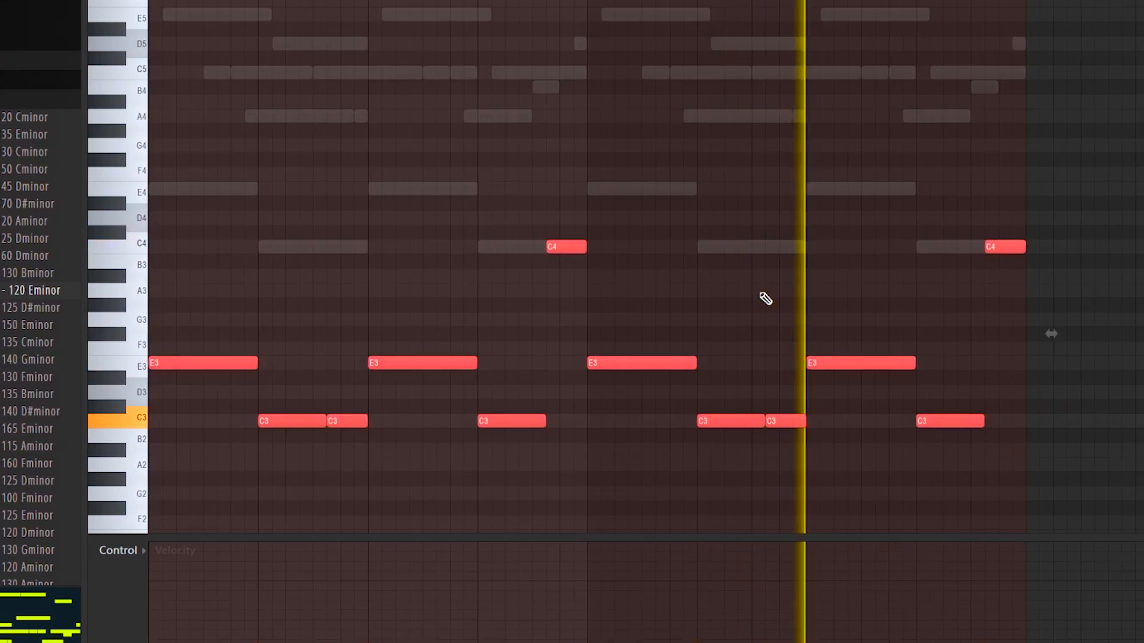
pyautogui.hotkey('ctrl', 'd')
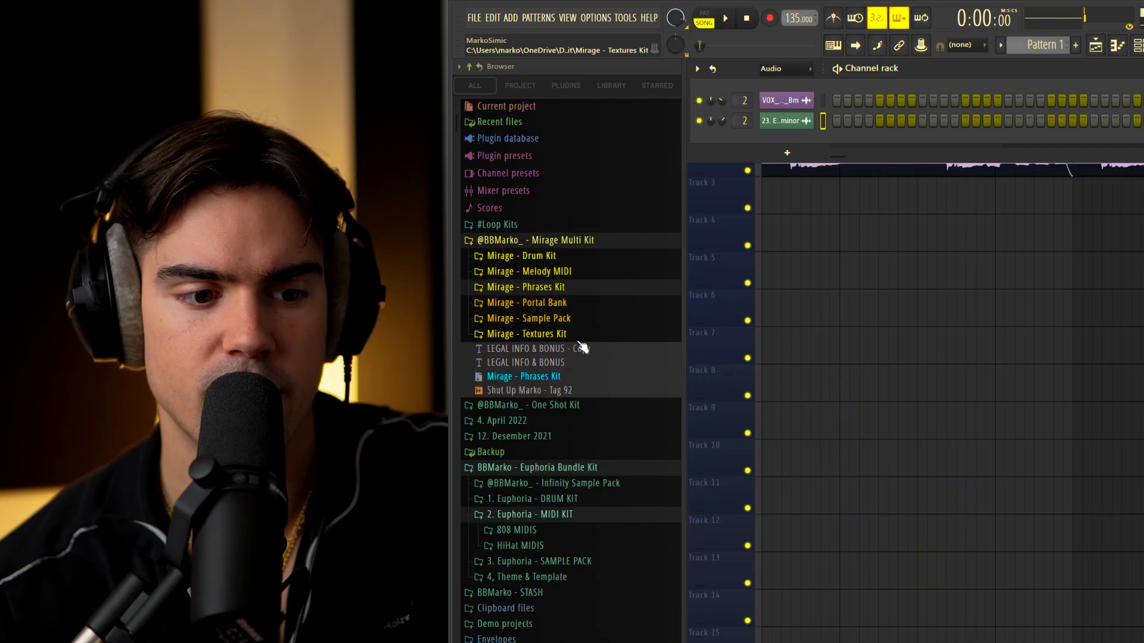
# Add Morning Birds [Texture] from the Mirage Textures Kit to the playlist at the start of the song.
pyautogui.click(568, 336)
pyautogui.click(539, 396)
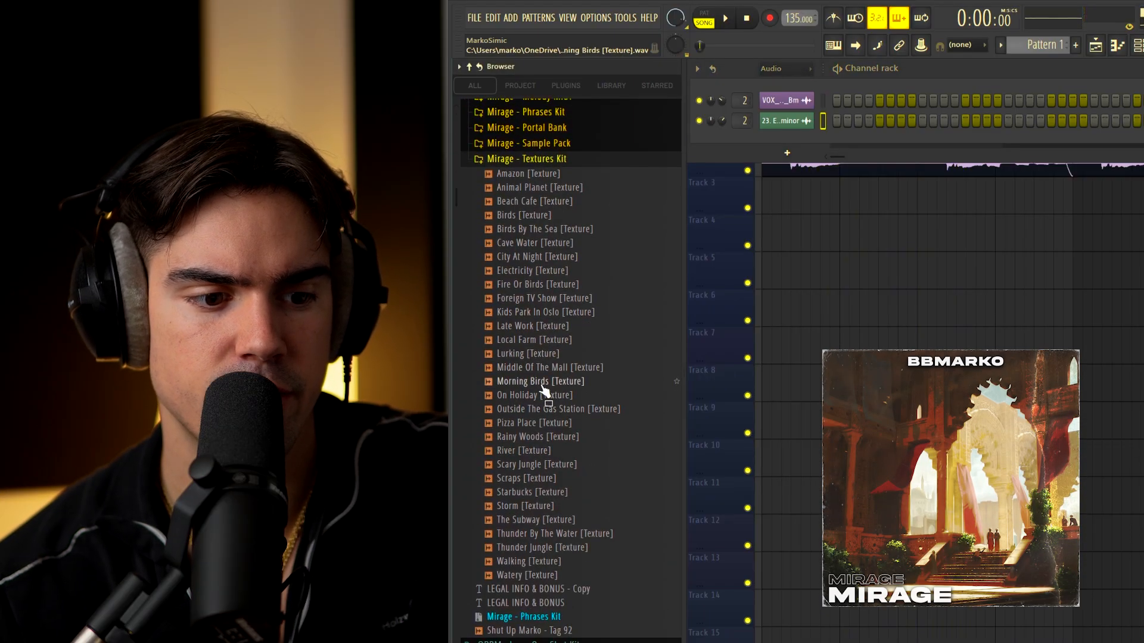
pyautogui.moveTo(543, 388); pyautogui.dragTo(792, 185)
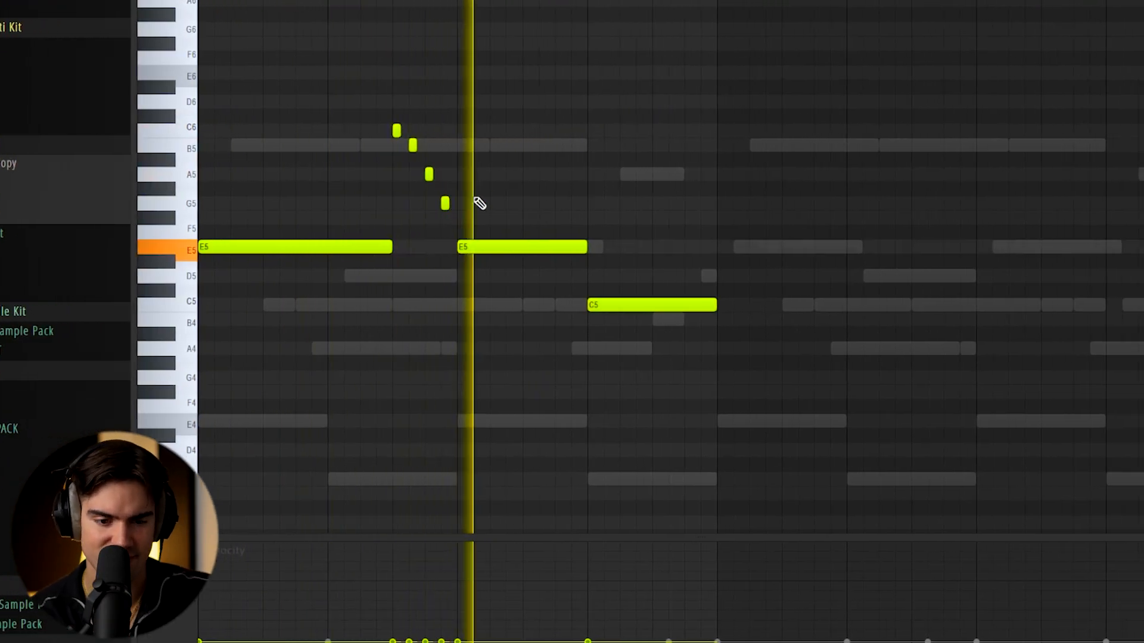
# Duplicate the four-bar Omnisphere #2 counter melody and vary the second pass with longer C6, B5 and G5 notes.
pyautogui.hotkey('ctrl', 'b')
pyautogui.scroll(-2, 453, 192)
pyautogui.hotkey('ctrl', 'd')
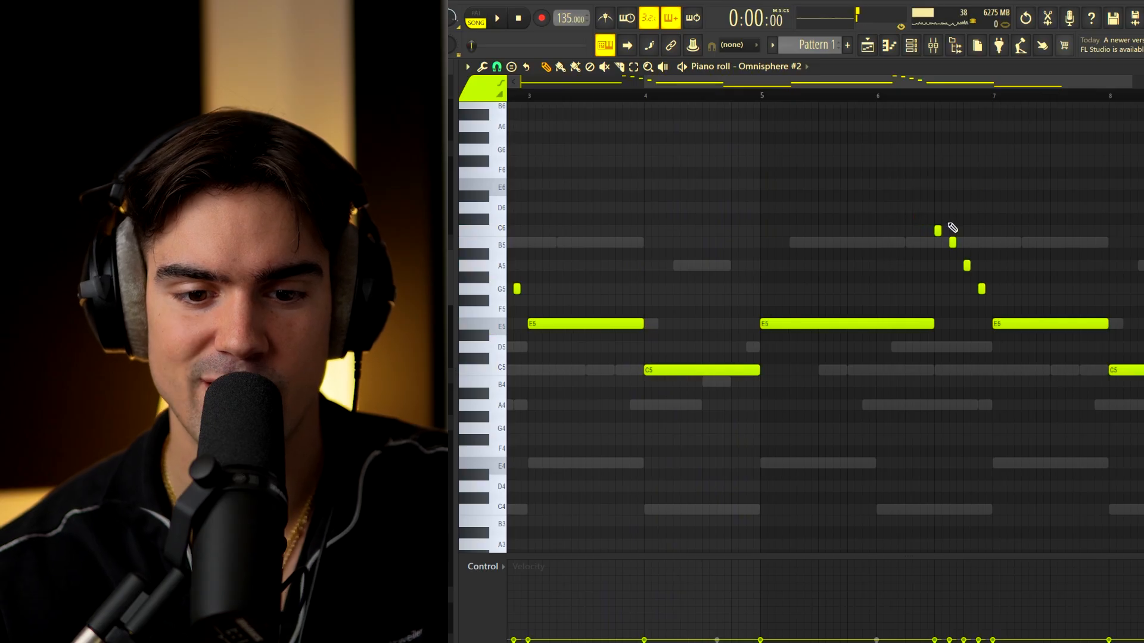
pyautogui.moveTo(874, 180); pyautogui.dragTo(1104, 335)
pyautogui.hotkey('ctrl', 'd')
pyautogui.scroll(1, 968, 256)
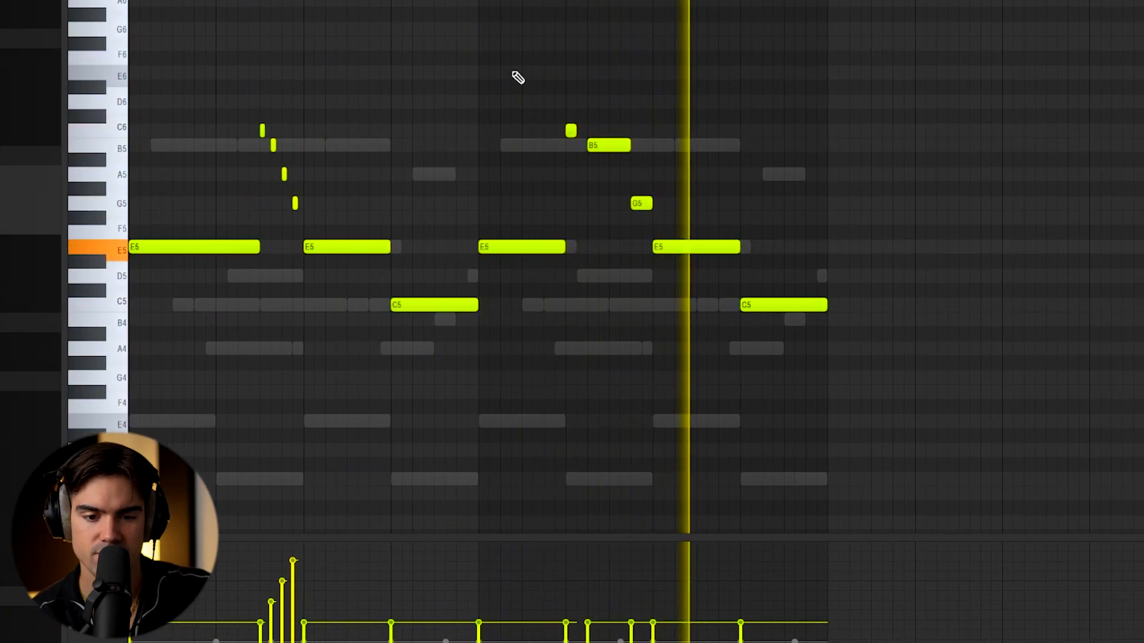
pyautogui.moveTo(535, 112); pyautogui.dragTo(717, 286)
pyautogui.click(740, 289)
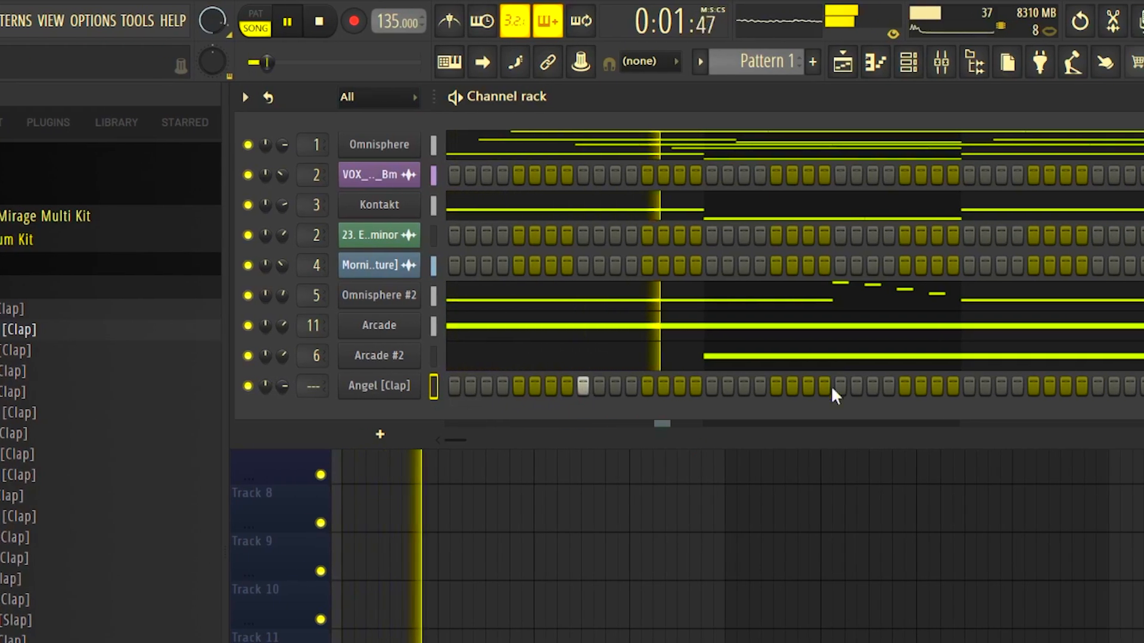
# Add Angel [Clap] hits on the third beat of bars 2, 3 and 4, and duplicate the pattern in the piano roll.
pyautogui.click(858, 389)
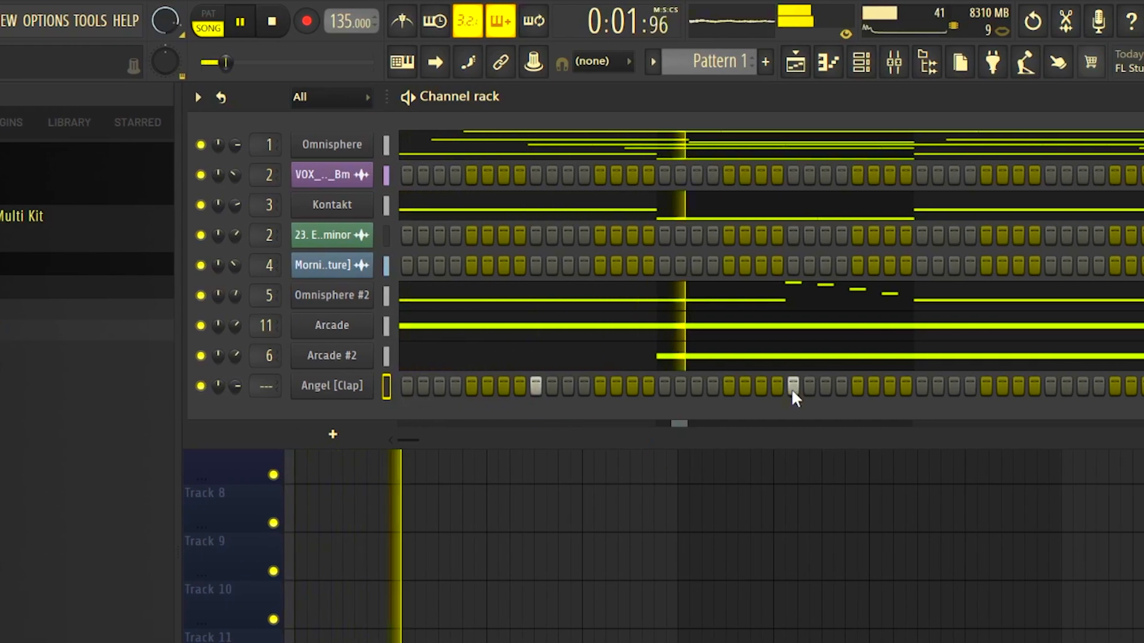
pyautogui.click(1051, 386)
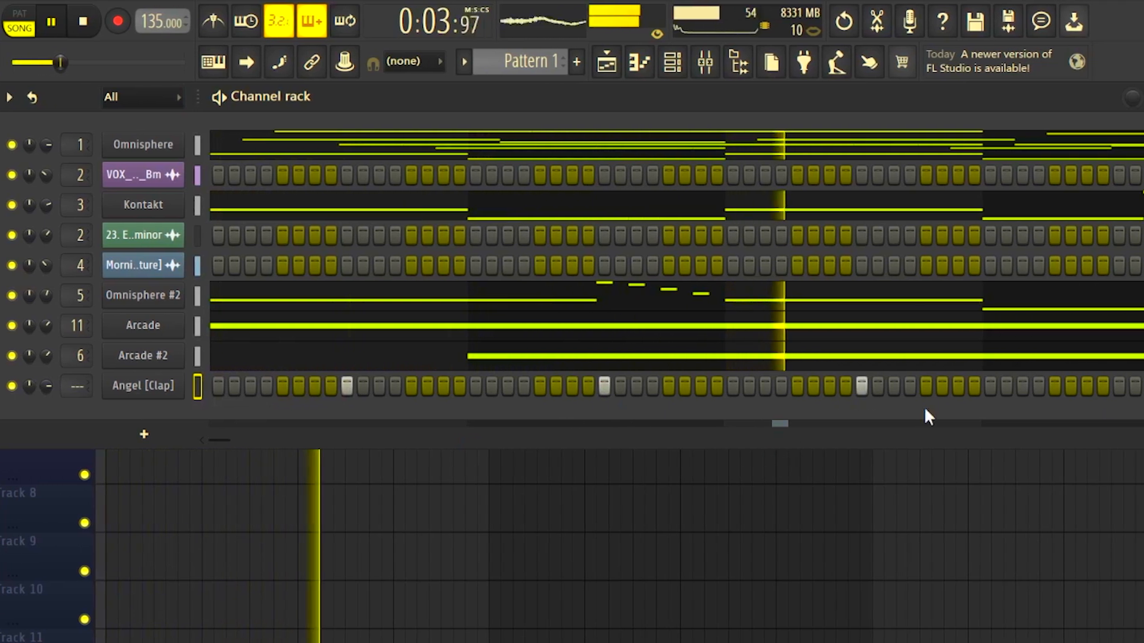
pyautogui.click(1117, 386)
pyautogui.rightClick(161, 386)
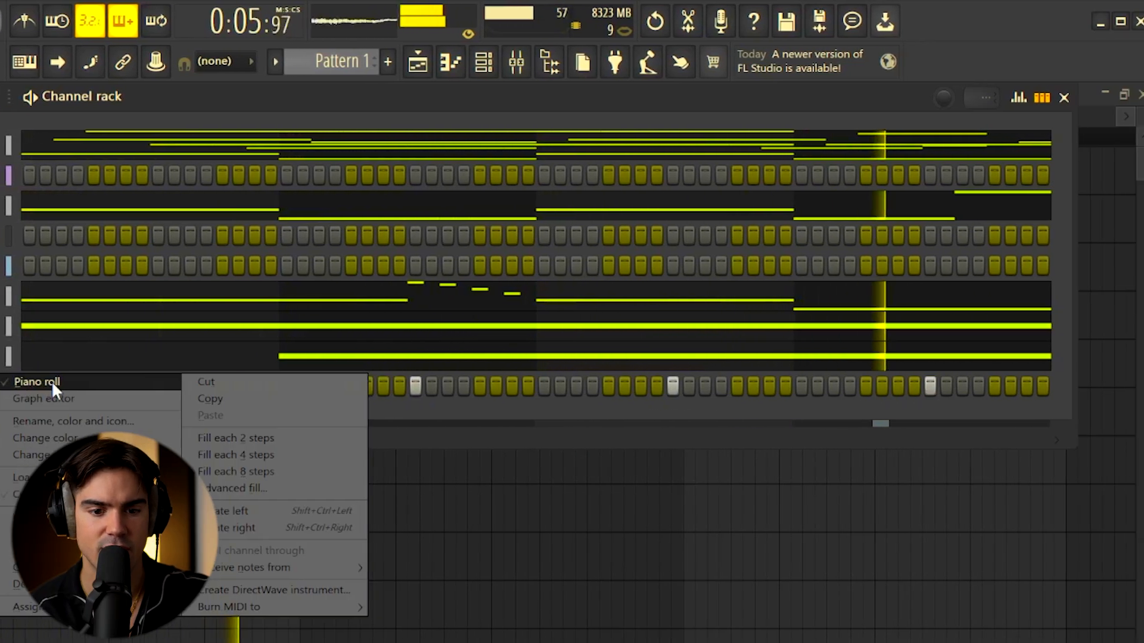
pyautogui.click(52, 380)
pyautogui.hotkey('ctrl', 'b')
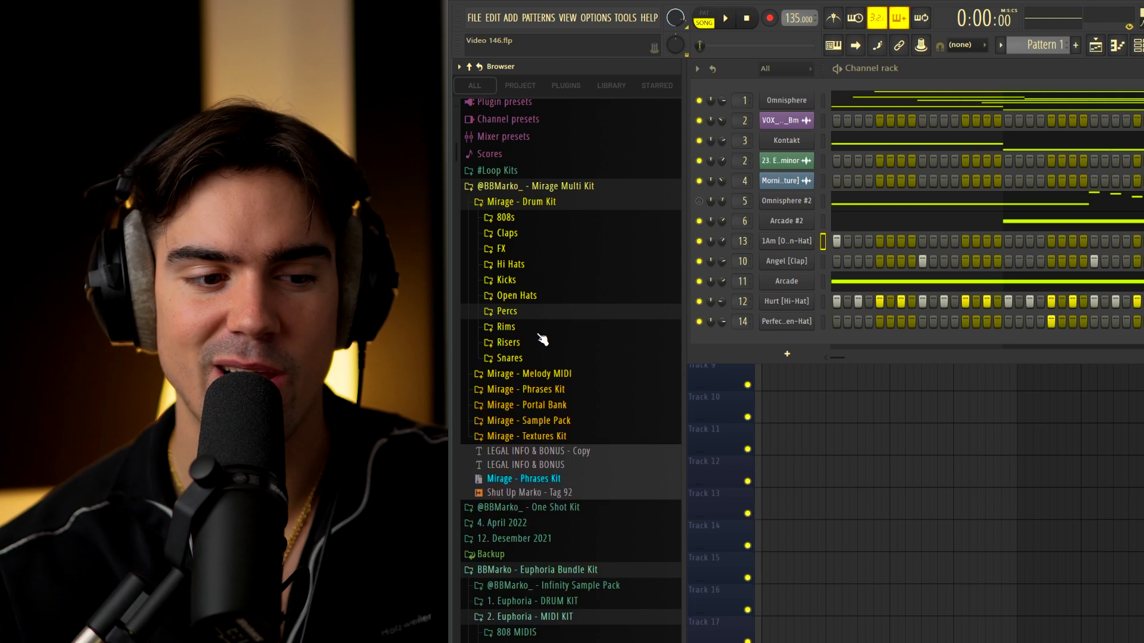
# Audition the Hat, Loaded and Plastic samples from the Mirage Drum Kit's Rims, and add a Hat [Rim] hit in bar 4.
pyautogui.click(538, 328)
pyautogui.click(557, 469)
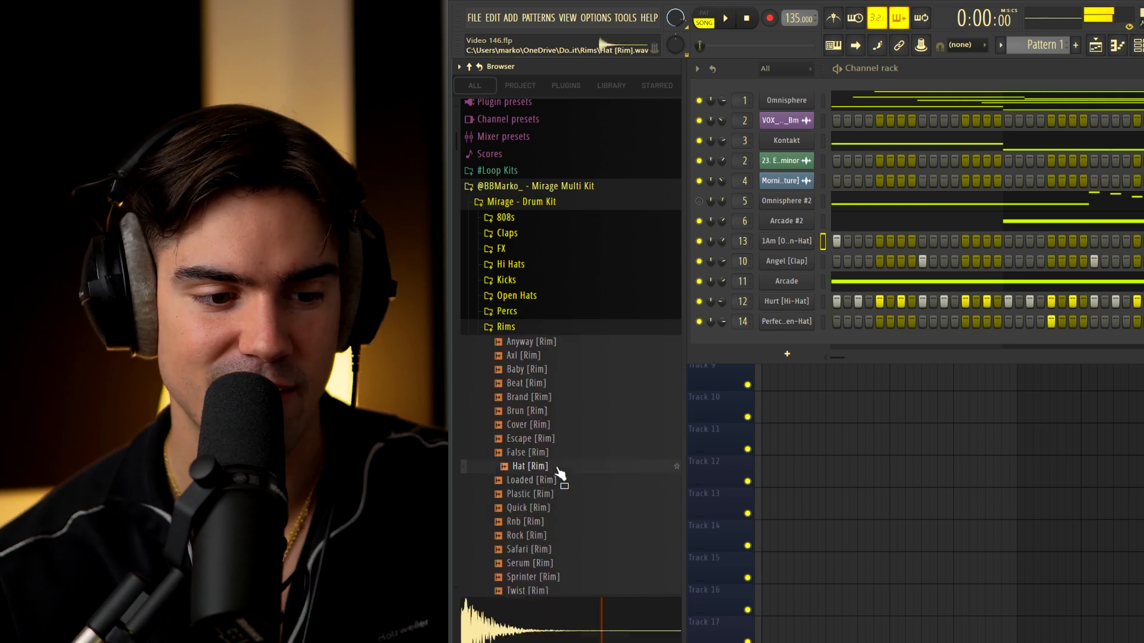
pyautogui.click(551, 482)
pyautogui.click(552, 497)
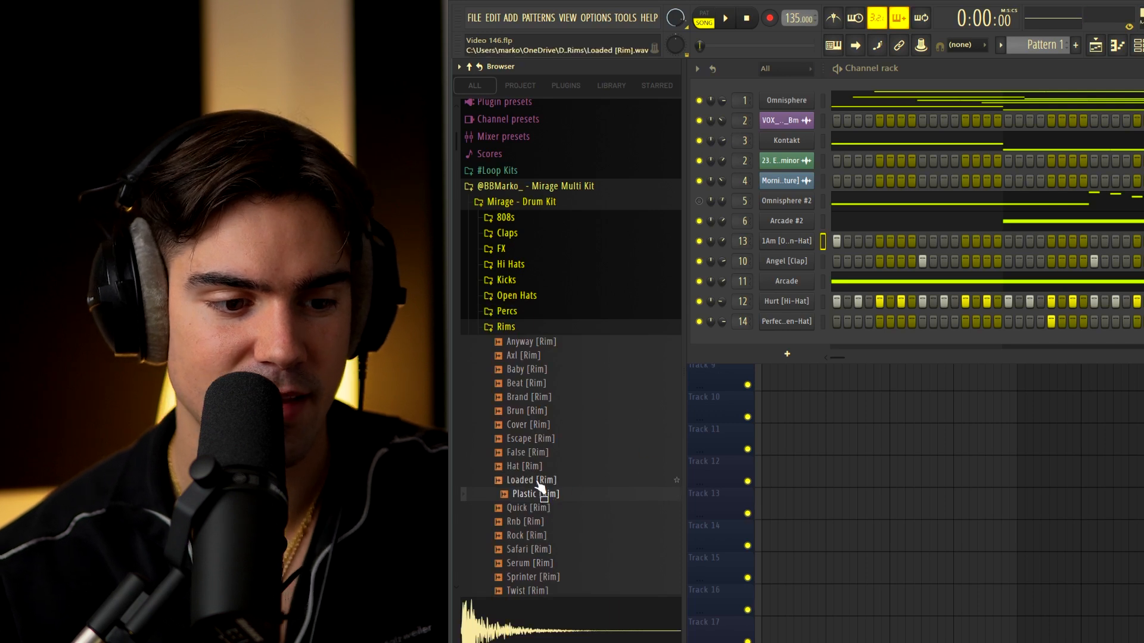
pyautogui.click(551, 480)
pyautogui.press('Up')
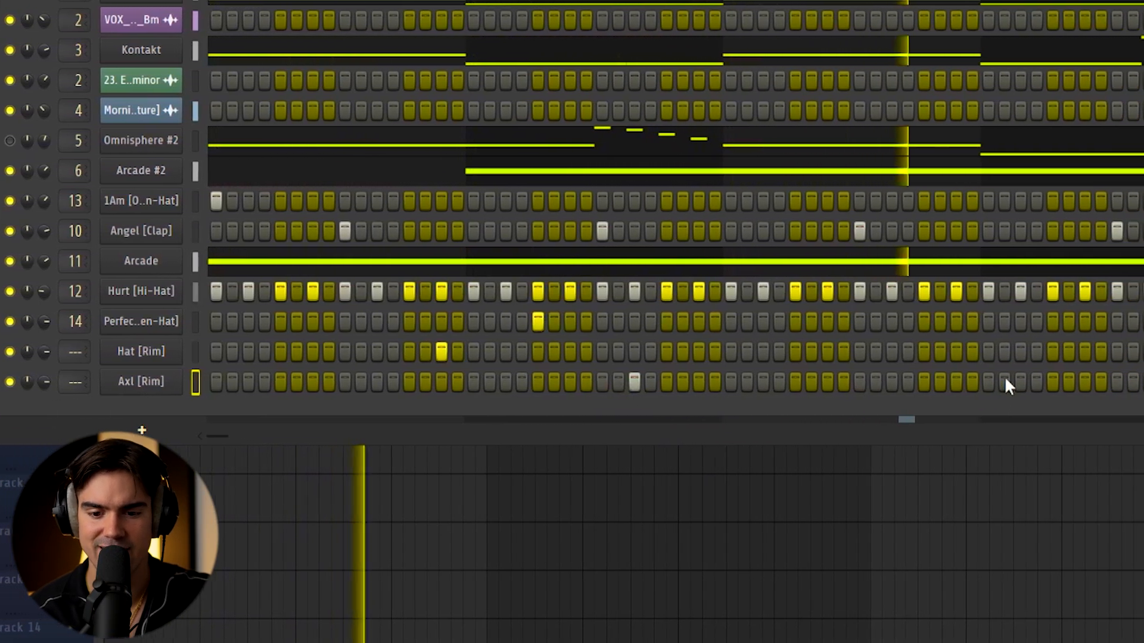
pyautogui.click(1020, 352)
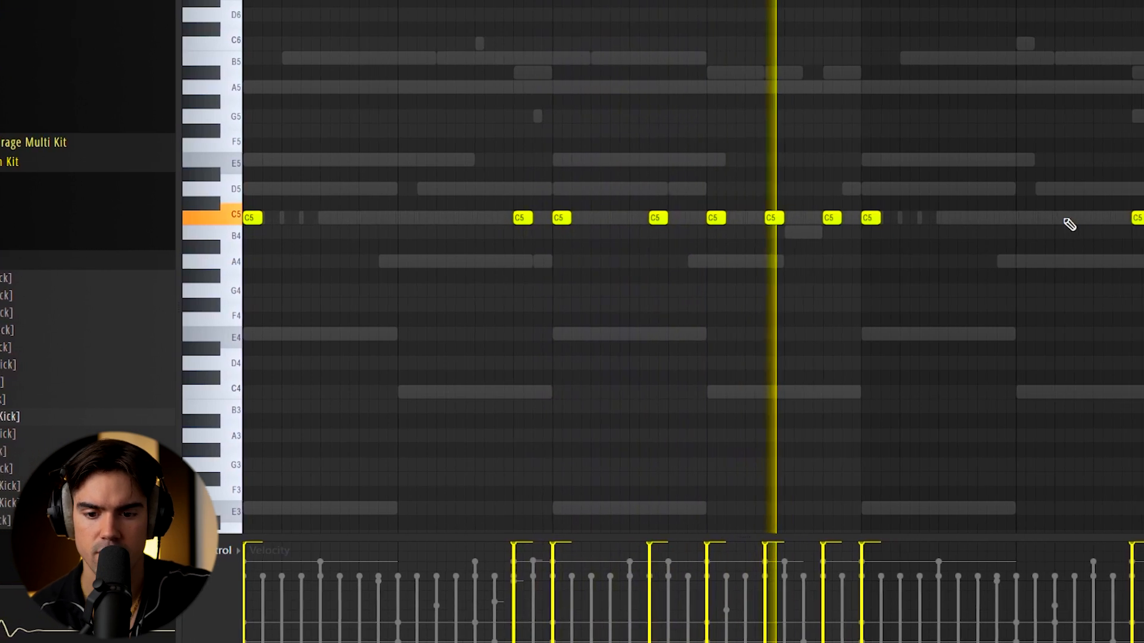
# Move the single C5 kick note just before the rapid kick roll slightly earlier in the piano roll.
pyautogui.scroll(-1, 1073, 245)
pyautogui.scroll(-3, 1033, 241)
pyautogui.scroll(5, 1037, 241)
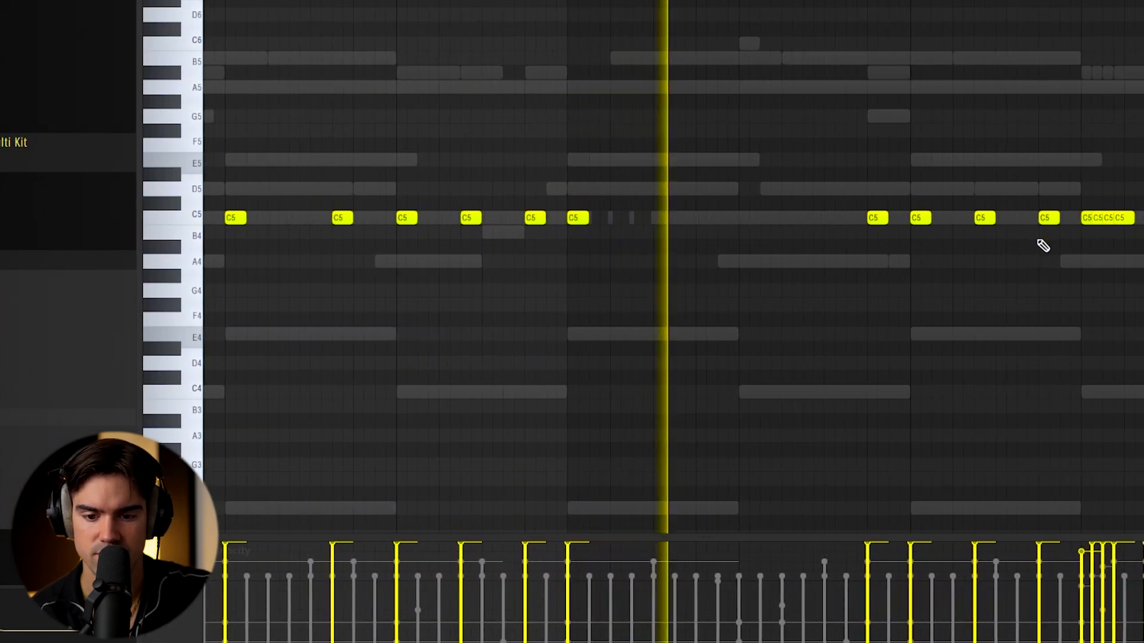
pyautogui.scroll(1, 1019, 235)
pyautogui.moveTo(1051, 218); pyautogui.dragTo(1030, 220)
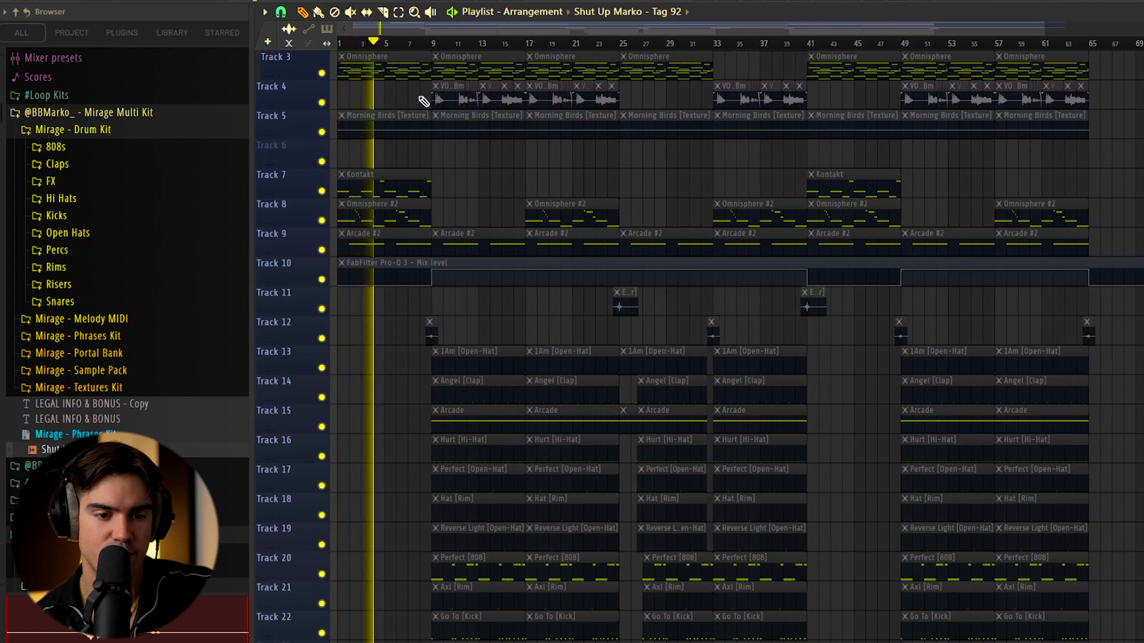
# Play through the arrangement, examining the intro, the vocal and texture layers from bar 9, and the drumless section at bars 41 to 48.
pyautogui.moveTo(420, 86); pyautogui.dragTo(363, 314)
pyautogui.hotkey('ctrl', 'd')
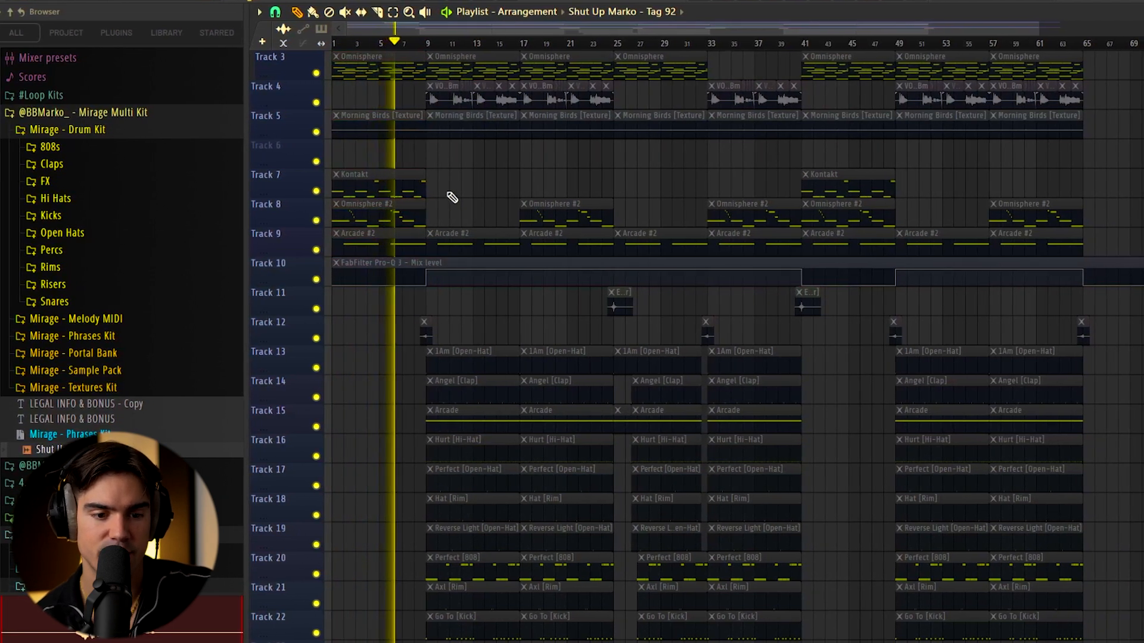
pyautogui.moveTo(491, 181); pyautogui.dragTo(424, 210)
pyautogui.hotkey('ctrl', 'd')
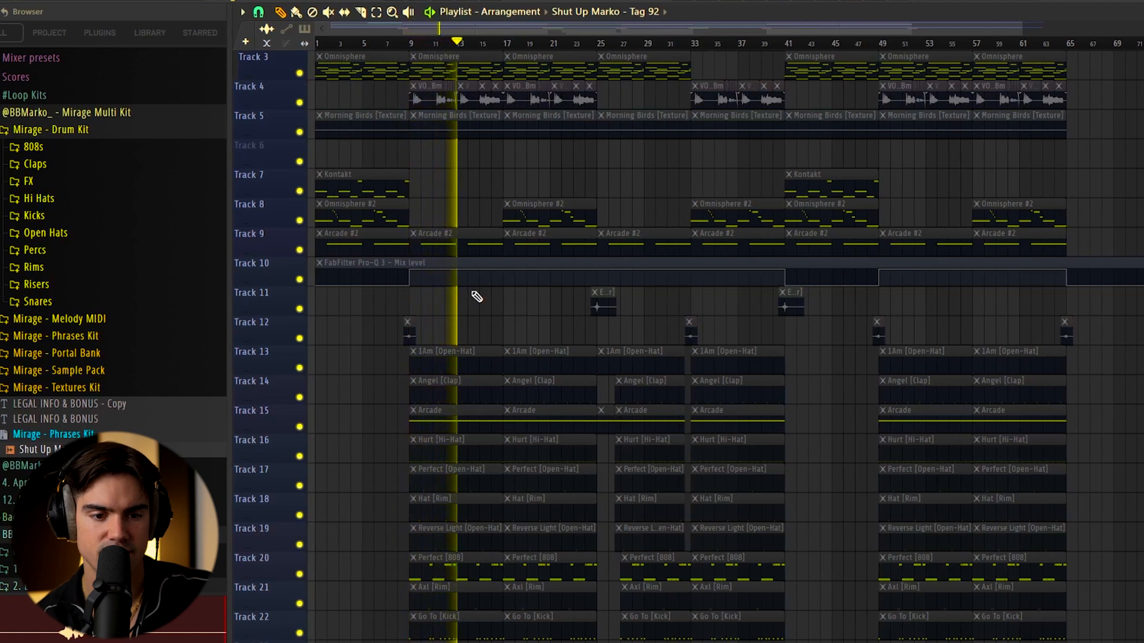
pyautogui.keyDown('ctrl'); pyautogui.moveTo(424, 158); pyautogui.dragTo(552, 105); pyautogui.keyUp('ctrl')
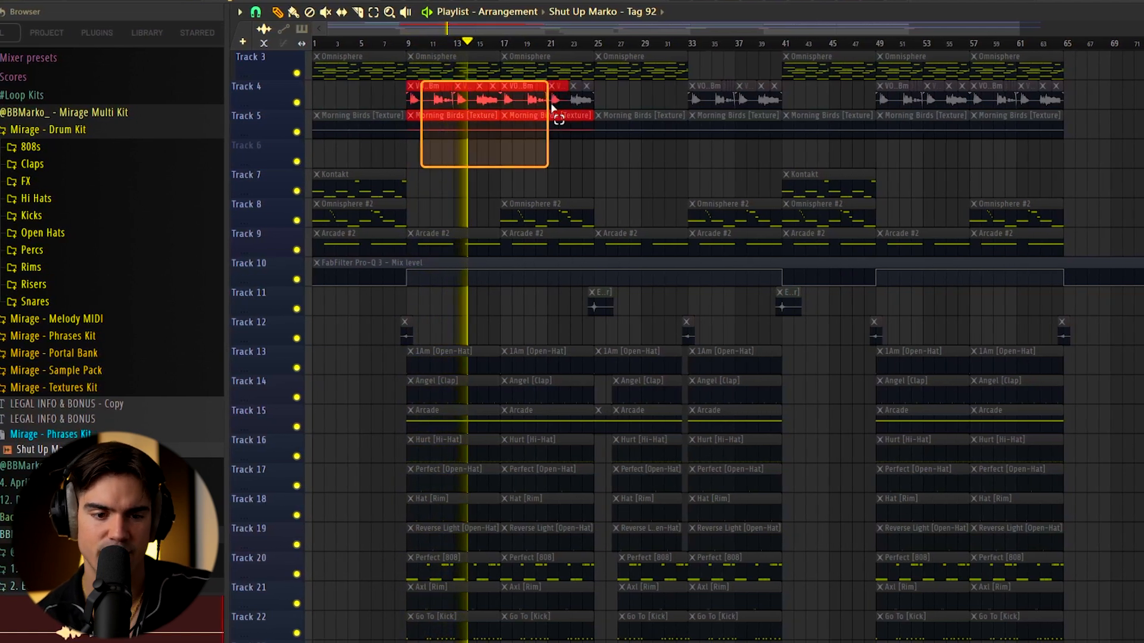
pyautogui.hotkey('ctrl', 'd')
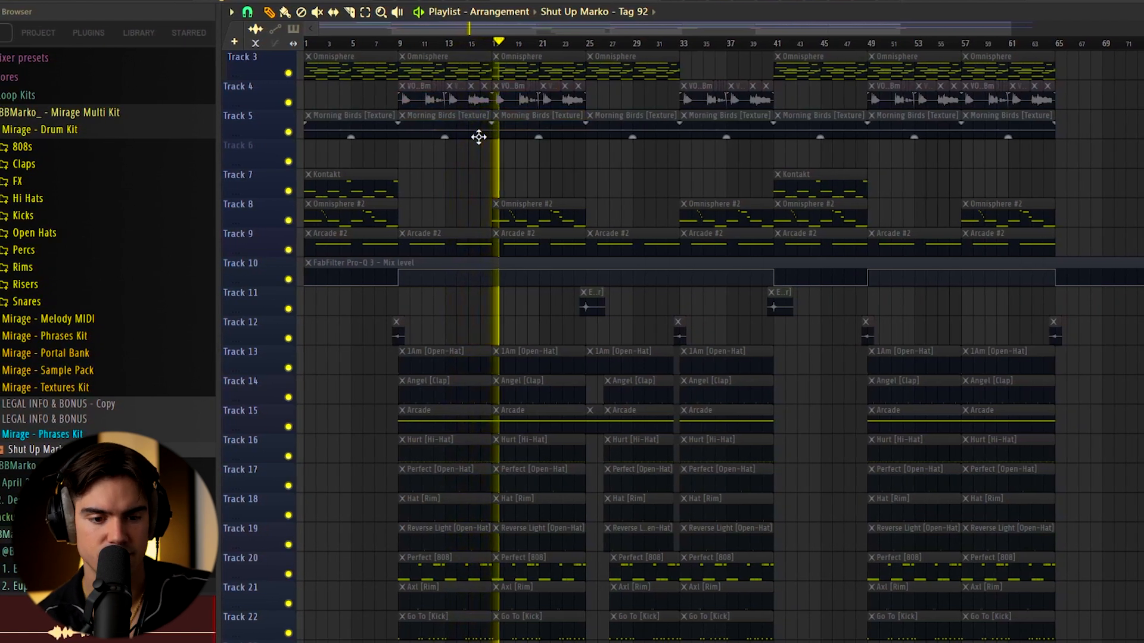
pyautogui.keyDown('ctrl'); pyautogui.click(554, 203); pyautogui.keyUp('ctrl')
pyautogui.keyDown('ctrl'); pyautogui.click(560, 188); pyautogui.keyUp('ctrl')
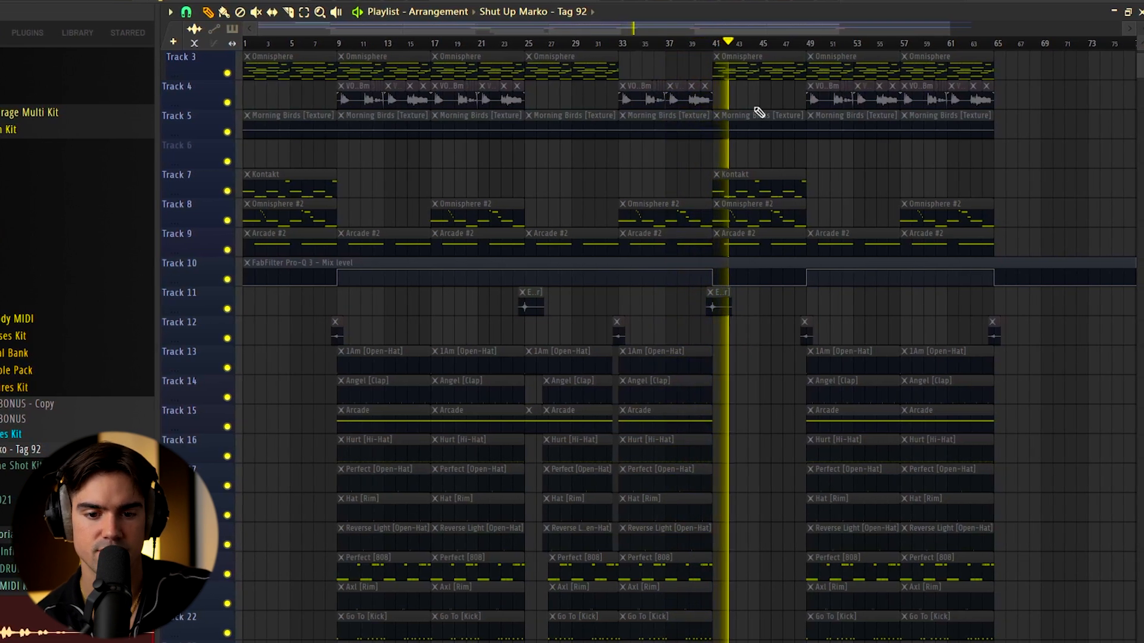
pyautogui.moveTo(736, 69); pyautogui.dragTo(791, 236)
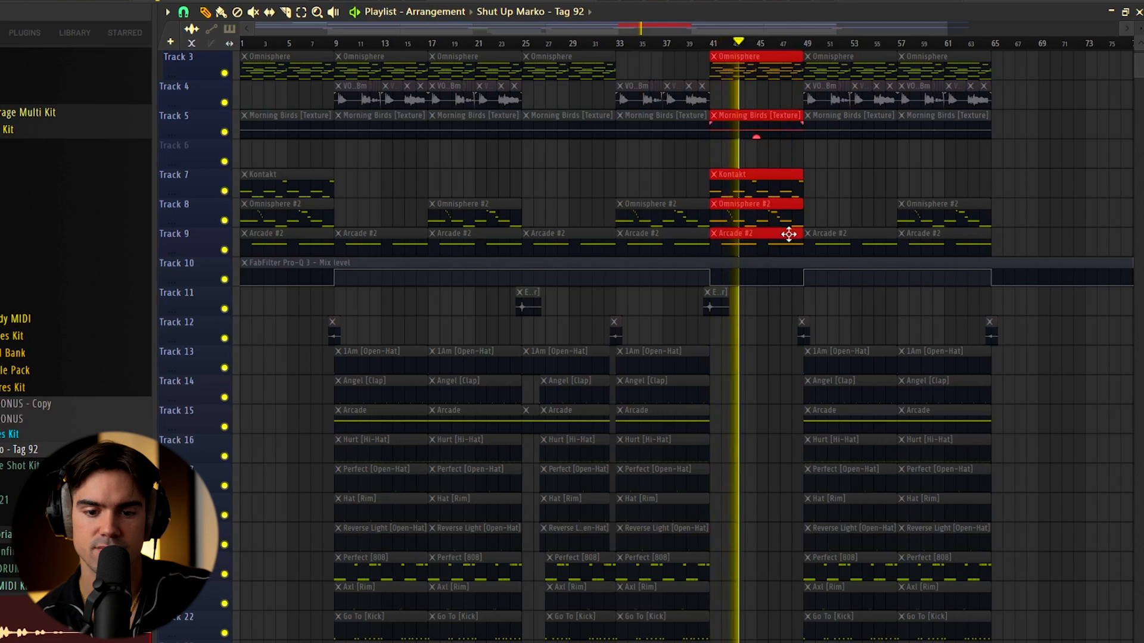
pyautogui.keyDown('ctrl'); pyautogui.click(758, 350); pyautogui.keyUp('ctrl')
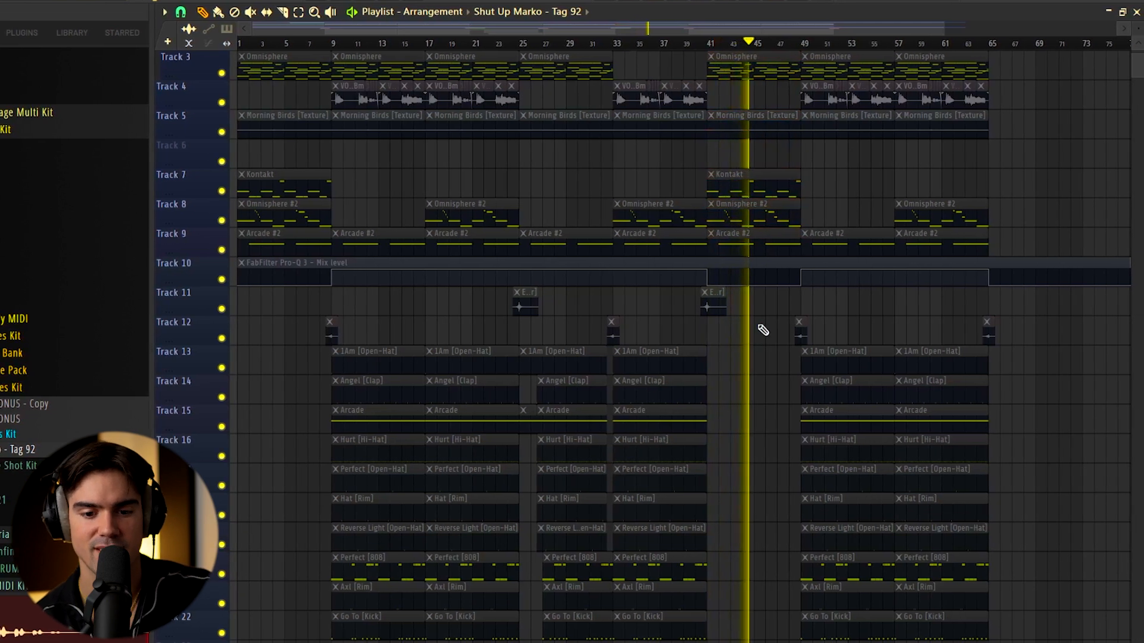